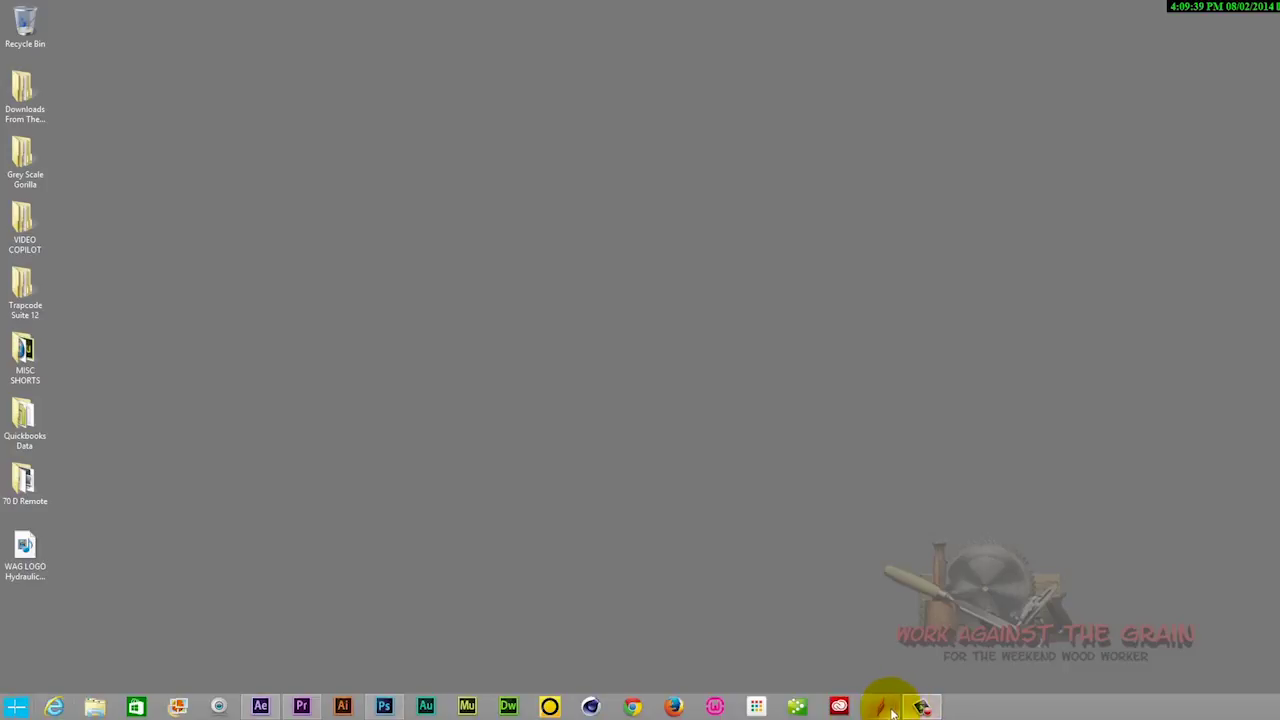
Step: Switch to Aspire and examine the base relief toolpaths along the full length of the 32 by 8.5 inch model profile
{"action": "left_click", "coordinate": [882, 707]}
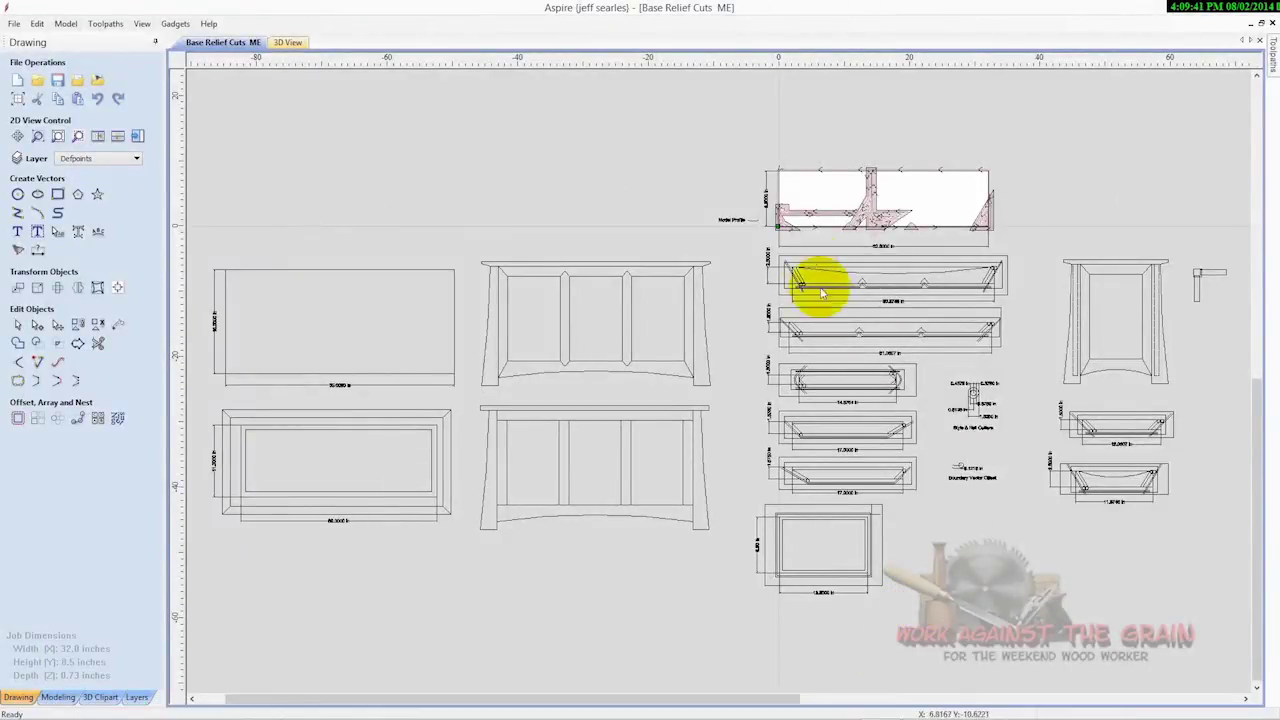
{"action": "scroll", "coordinate": [820, 194], "scroll_direction": "up", "scroll_amount": 5}
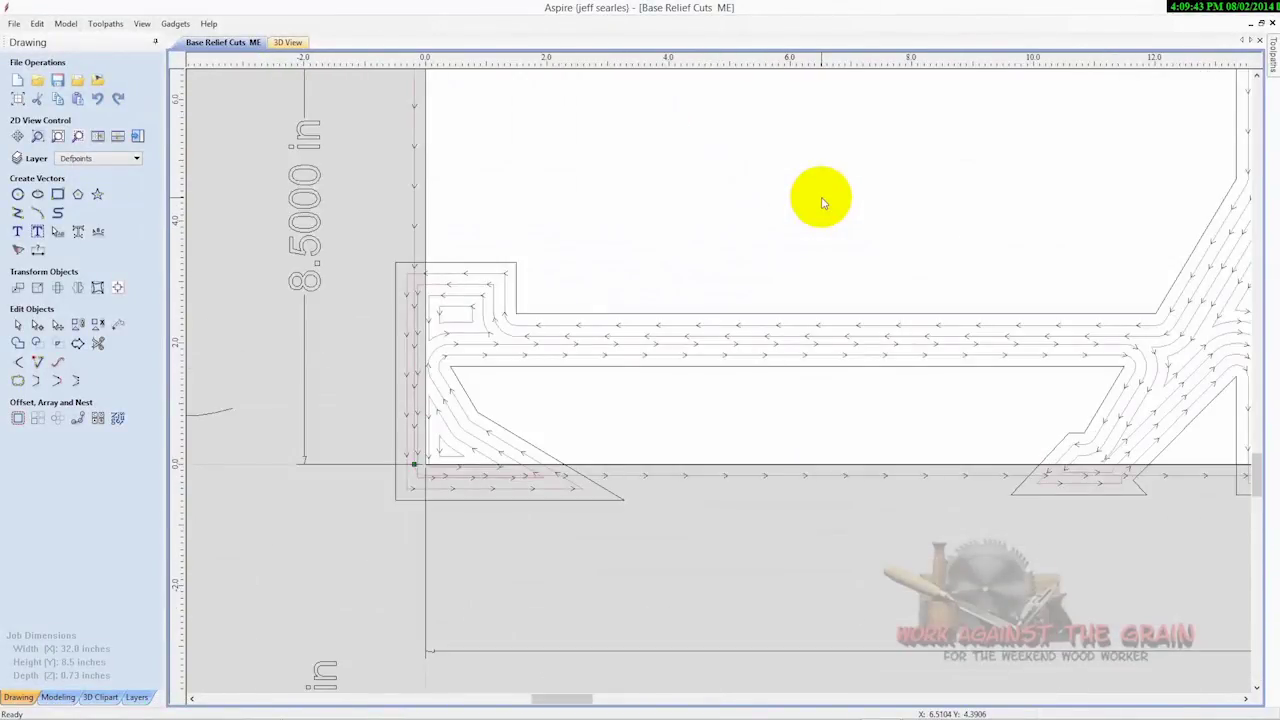
{"action": "scroll", "coordinate": [820, 200], "scroll_direction": "down", "scroll_amount": 1}
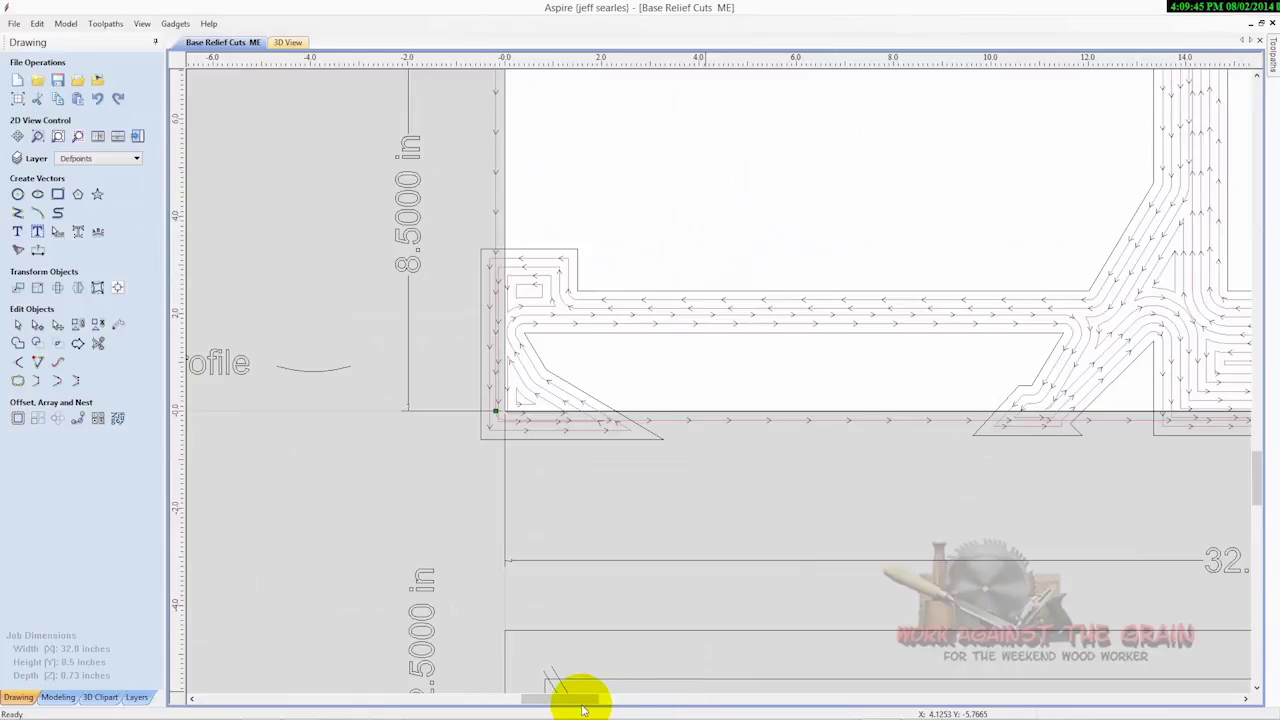
{"action": "left_click_drag", "start_coordinate": [583, 700], "coordinate": [603, 700]}
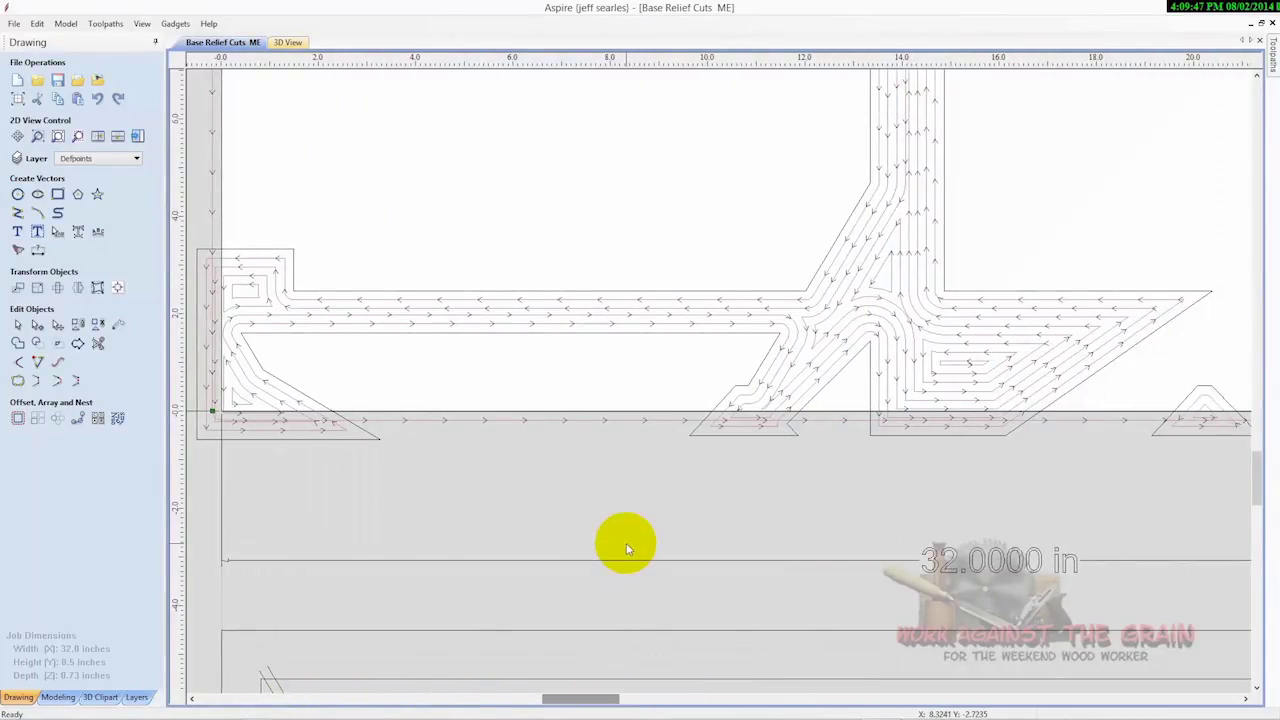
{"action": "scroll", "coordinate": [625, 545], "scroll_direction": "down", "scroll_amount": 1}
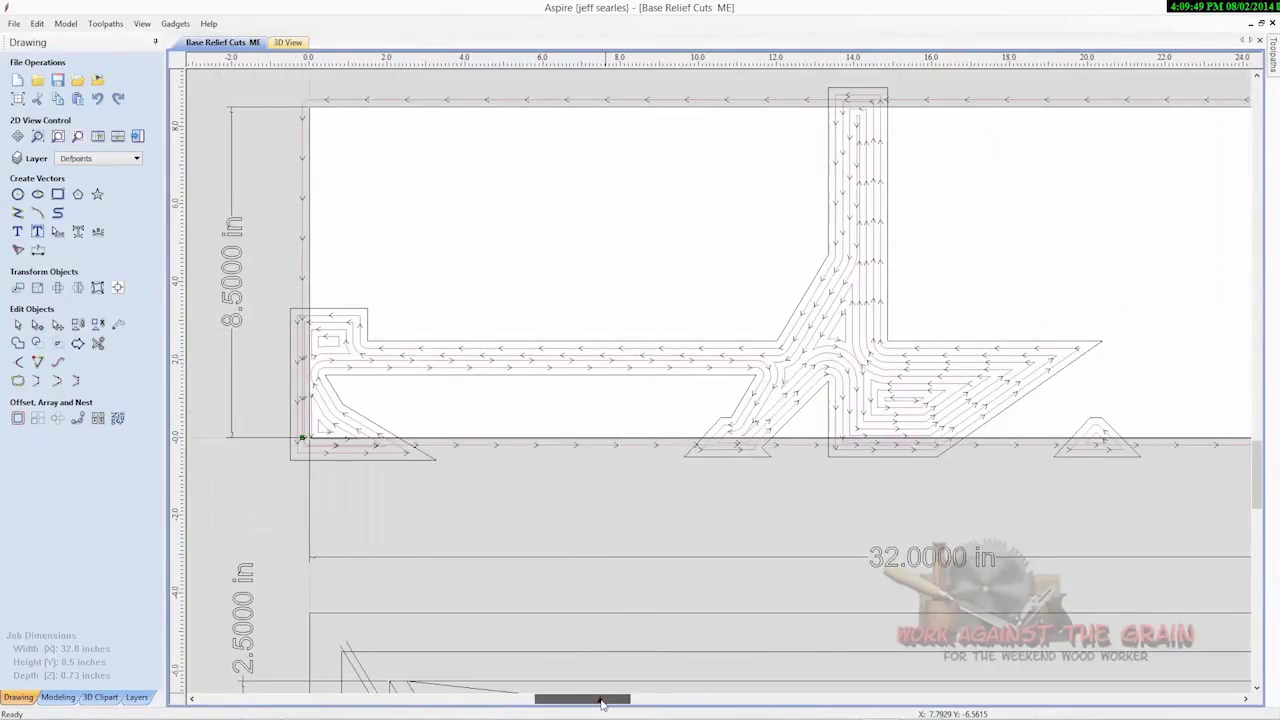
{"action": "left_click_drag", "start_coordinate": [602, 701], "coordinate": [623, 694]}
{"action": "scroll", "coordinate": [615, 580], "scroll_direction": "down", "scroll_amount": 1}
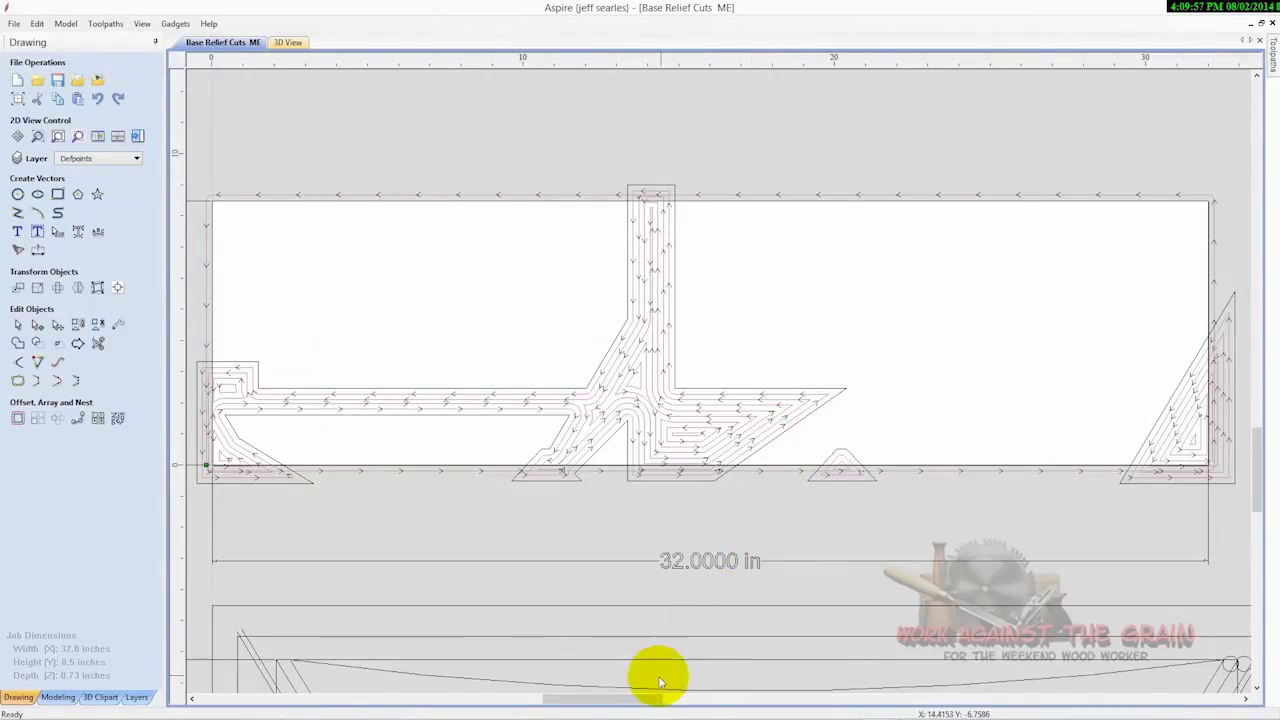
{"action": "left_click_drag", "start_coordinate": [644, 702], "coordinate": [628, 703]}
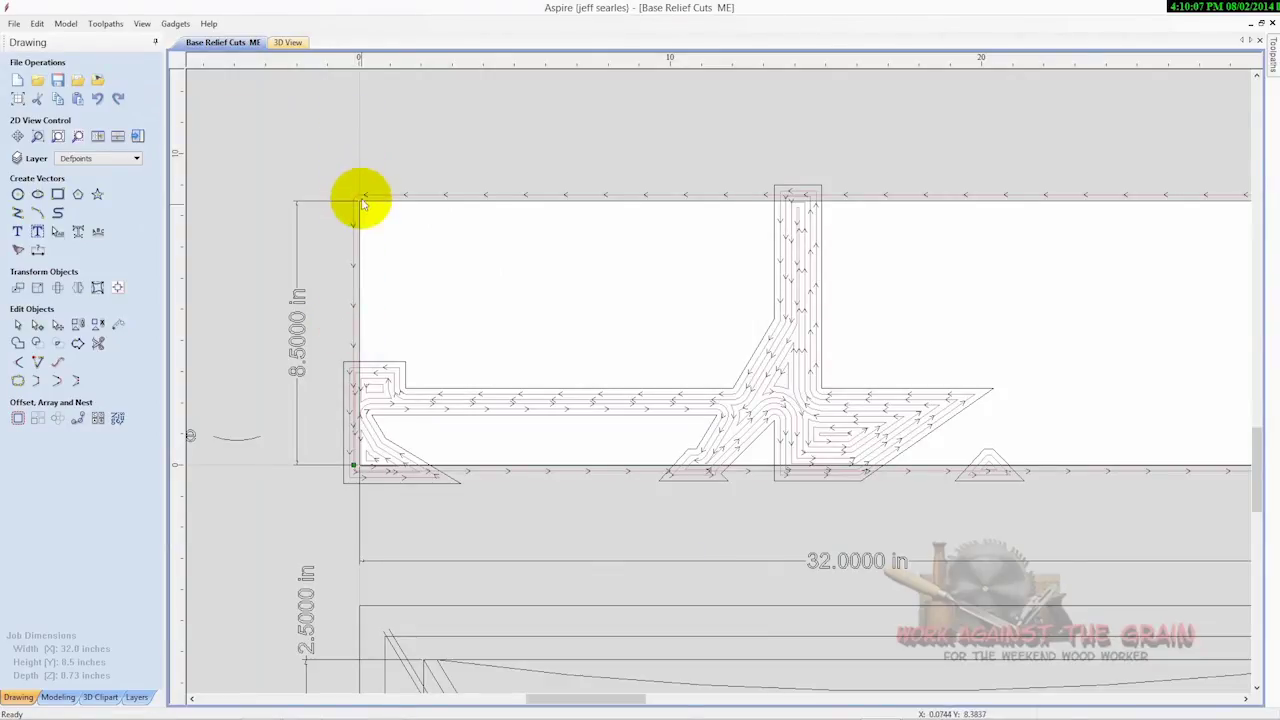
{"action": "mouse_move", "coordinate": [474, 705]}
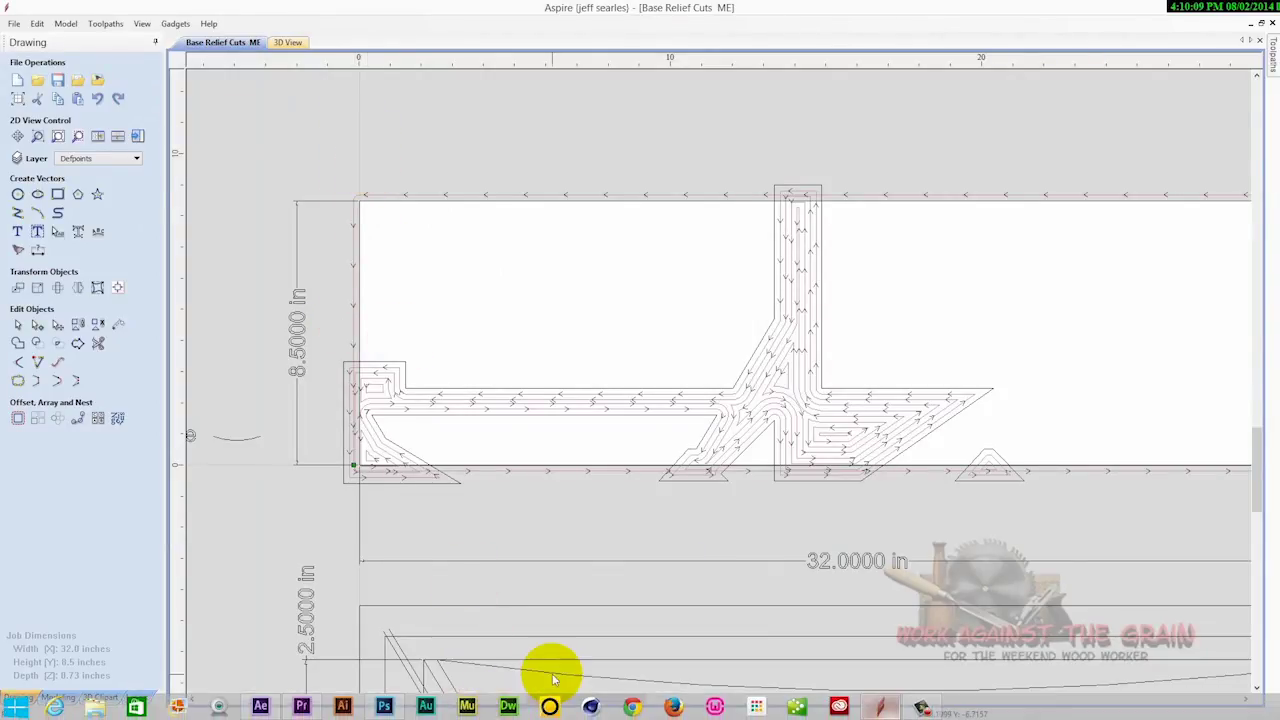
{"action": "left_click_drag", "start_coordinate": [557, 698], "coordinate": [578, 699]}
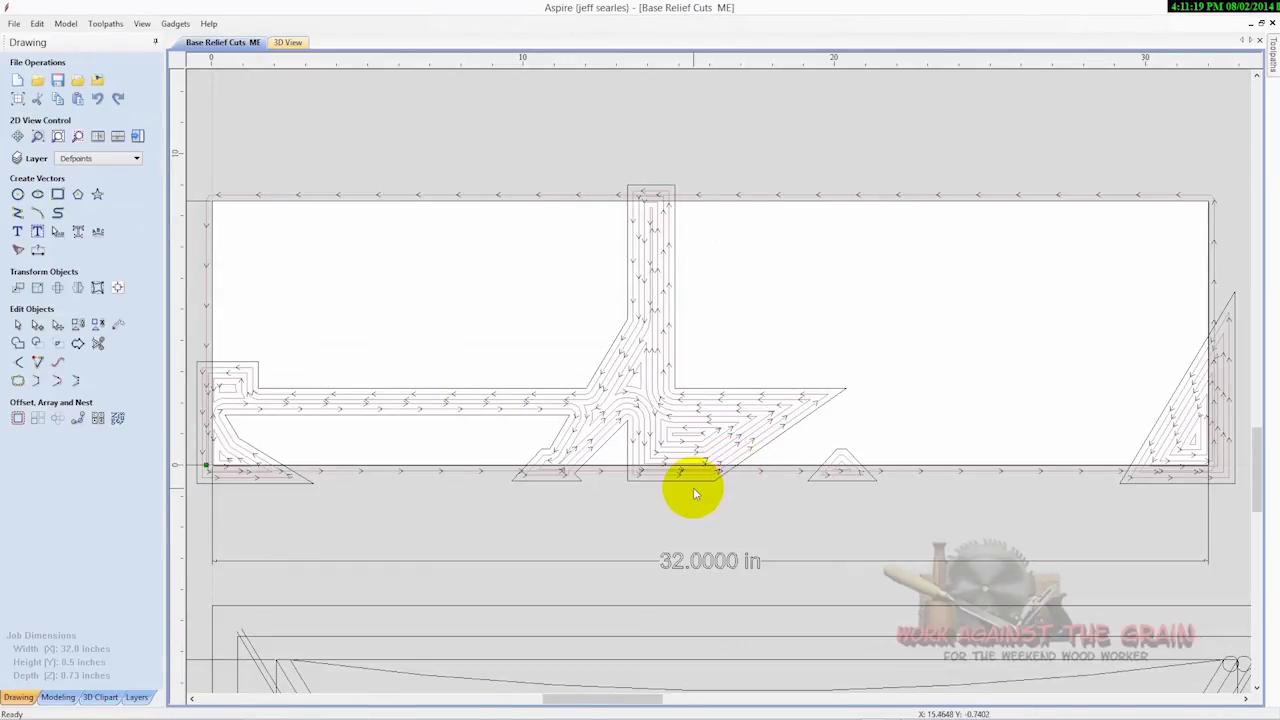
Step: Move the whole Model Profile drawing, including its dimensions and label, off the job area to the empty space above the cabinet elevations
{"action": "scroll", "coordinate": [693, 487], "scroll_direction": "down", "scroll_amount": 3}
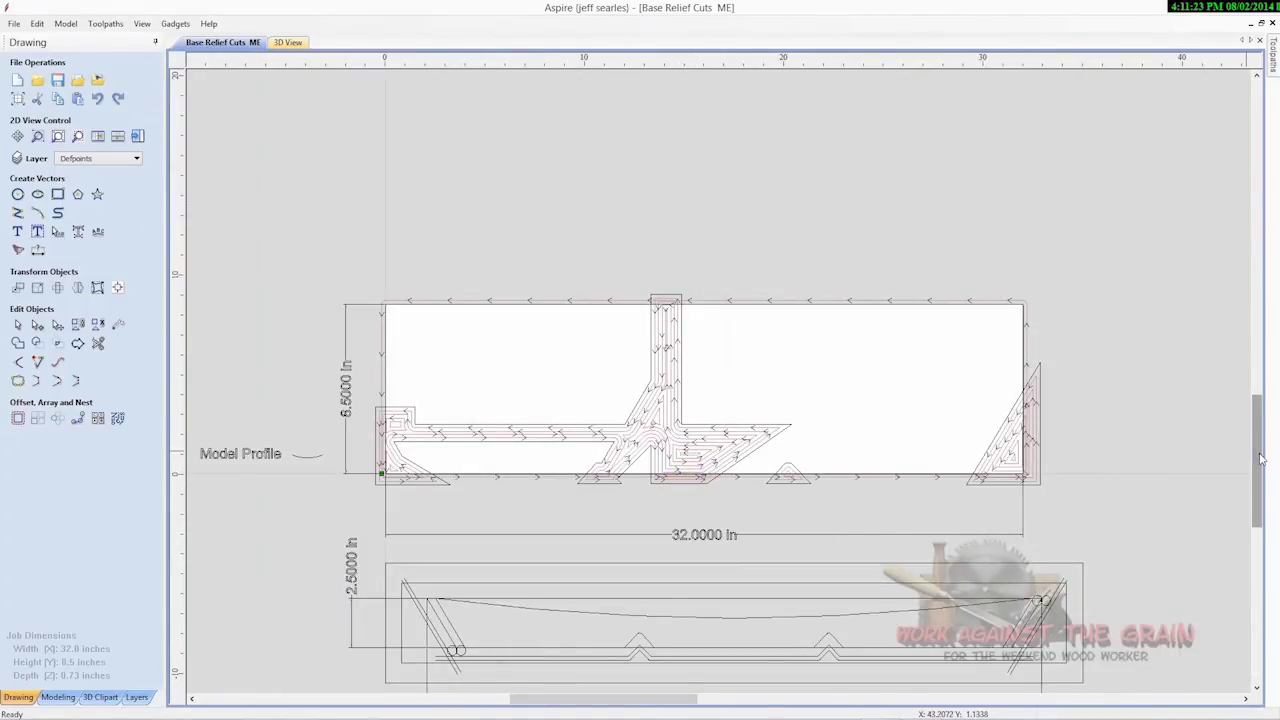
{"action": "mouse_move", "coordinate": [1262, 459]}
{"action": "left_mouse_down"}
{"action": "mouse_move", "coordinate": [1272, 517]}
{"action": "mouse_move", "coordinate": [1257, 523]}
{"action": "left_mouse_up"}
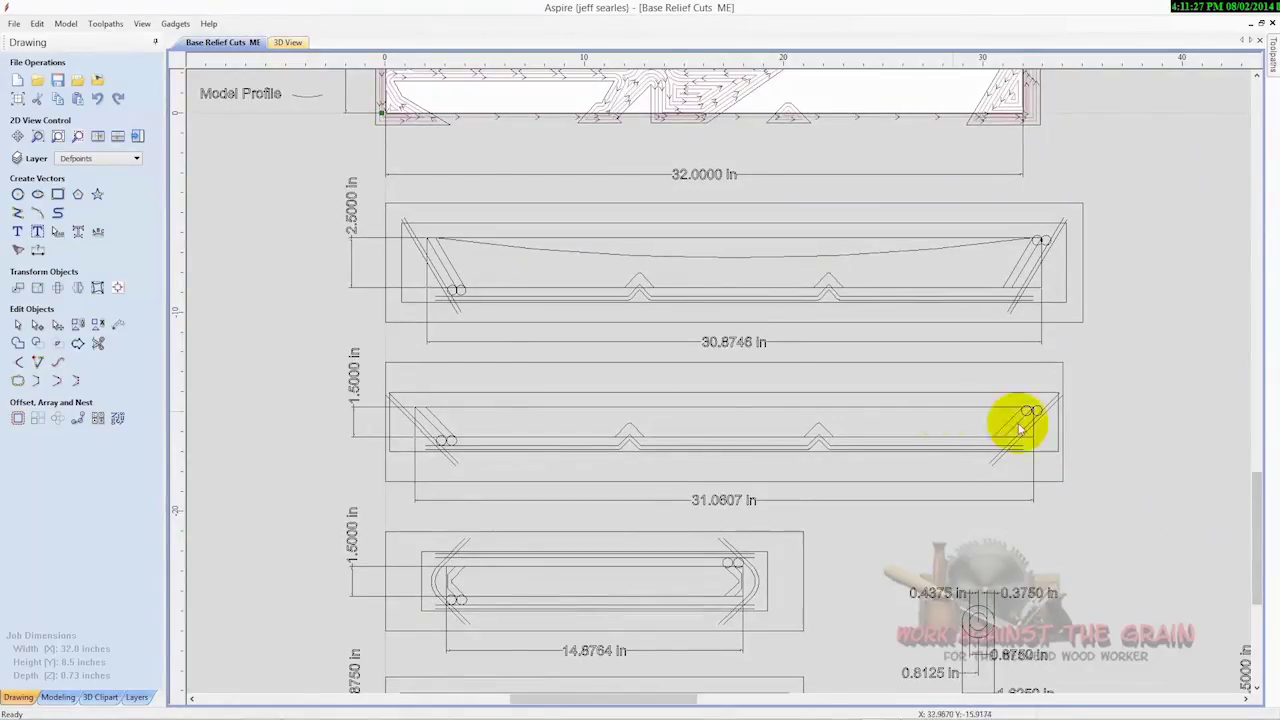
{"action": "scroll", "coordinate": [971, 420], "scroll_direction": "down", "scroll_amount": 4}
{"action": "scroll", "coordinate": [797, 430], "scroll_direction": "down", "scroll_amount": 1}
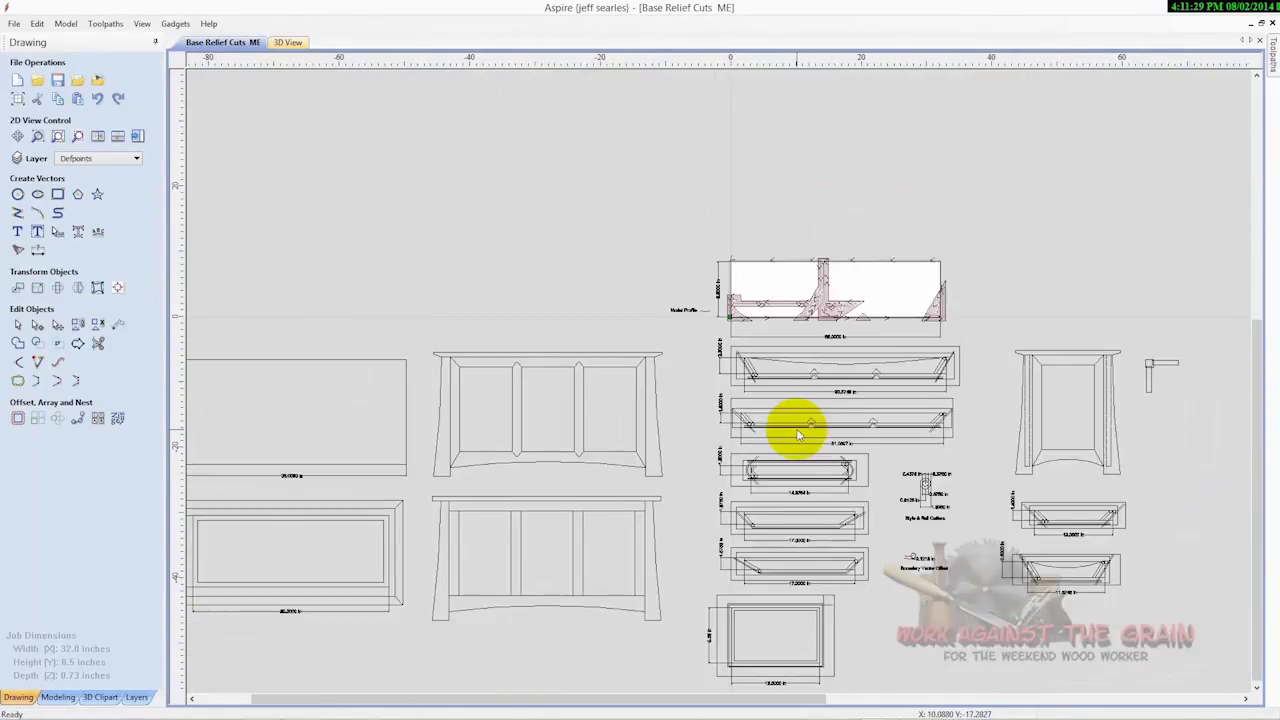
{"action": "mouse_move", "coordinate": [1262, 449]}
{"action": "left_mouse_down"}
{"action": "mouse_move", "coordinate": [1251, 409]}
{"action": "mouse_move", "coordinate": [1258, 491]}
{"action": "left_mouse_up"}
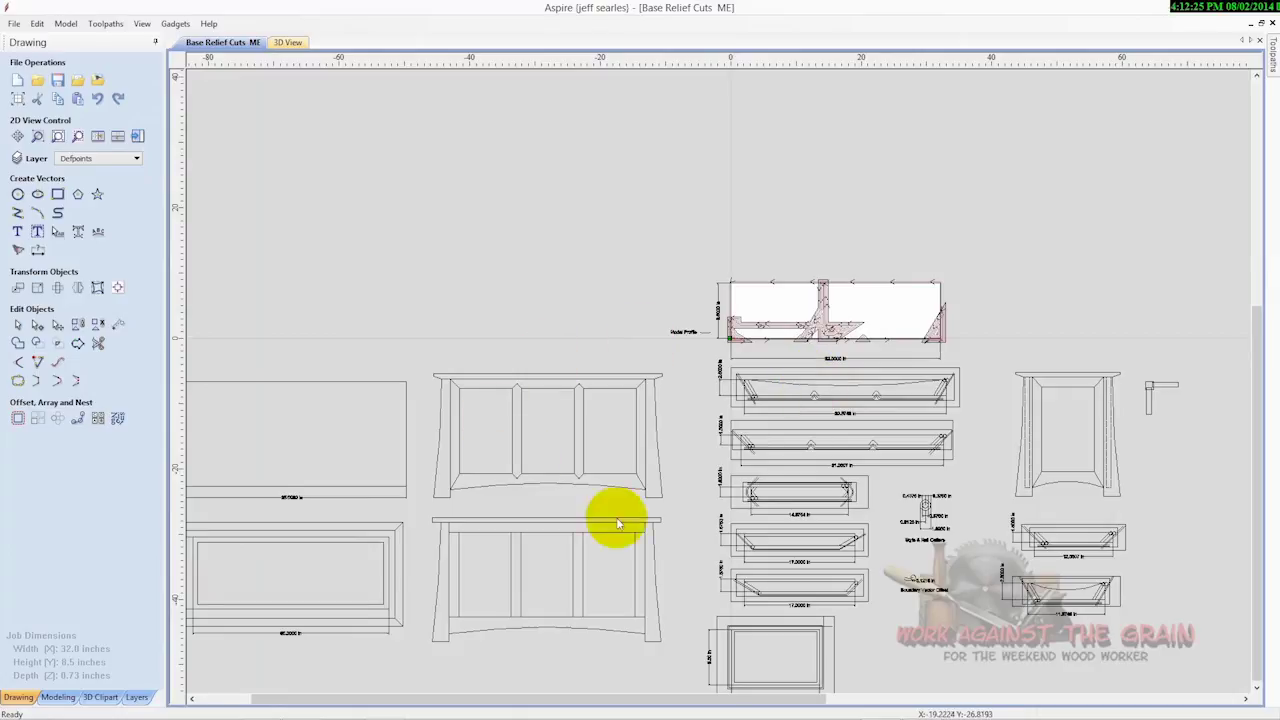
{"action": "mouse_move", "coordinate": [647, 262]}
{"action": "left_mouse_down"}
{"action": "mouse_move", "coordinate": [891, 371]}
{"action": "mouse_move", "coordinate": [980, 364]}
{"action": "left_mouse_up"}
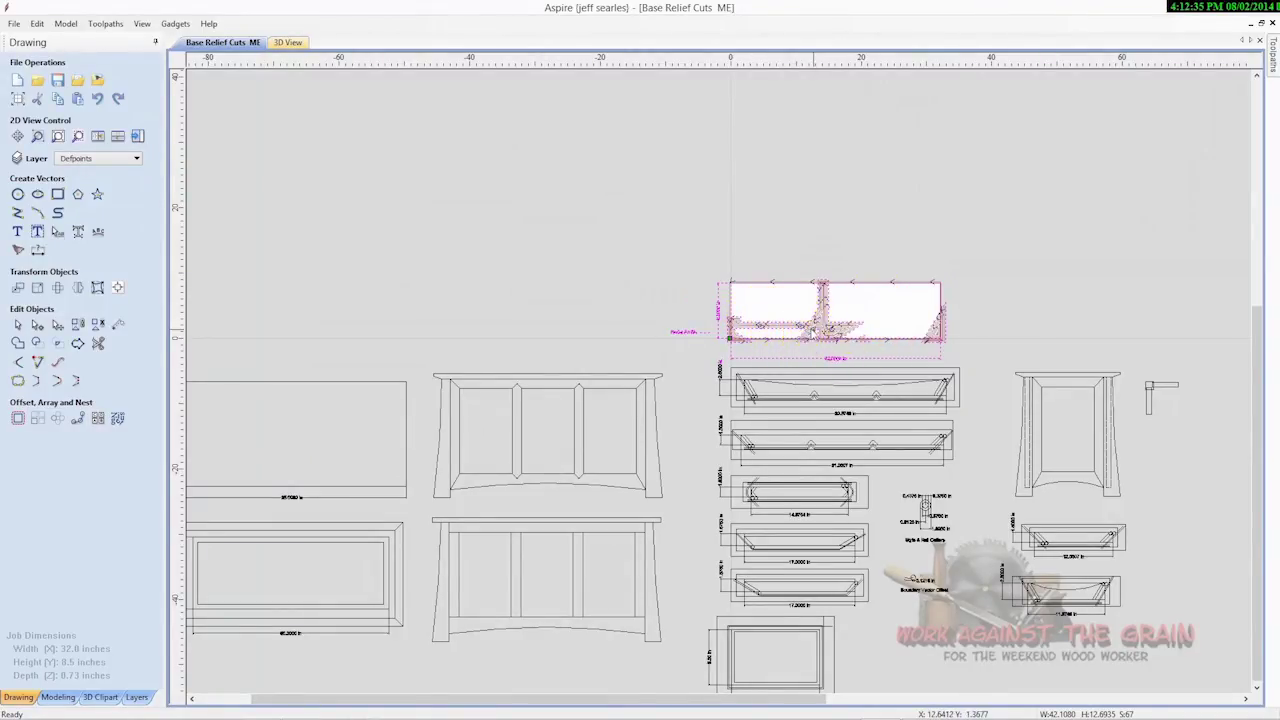
{"action": "left_click", "coordinate": [462, 215]}
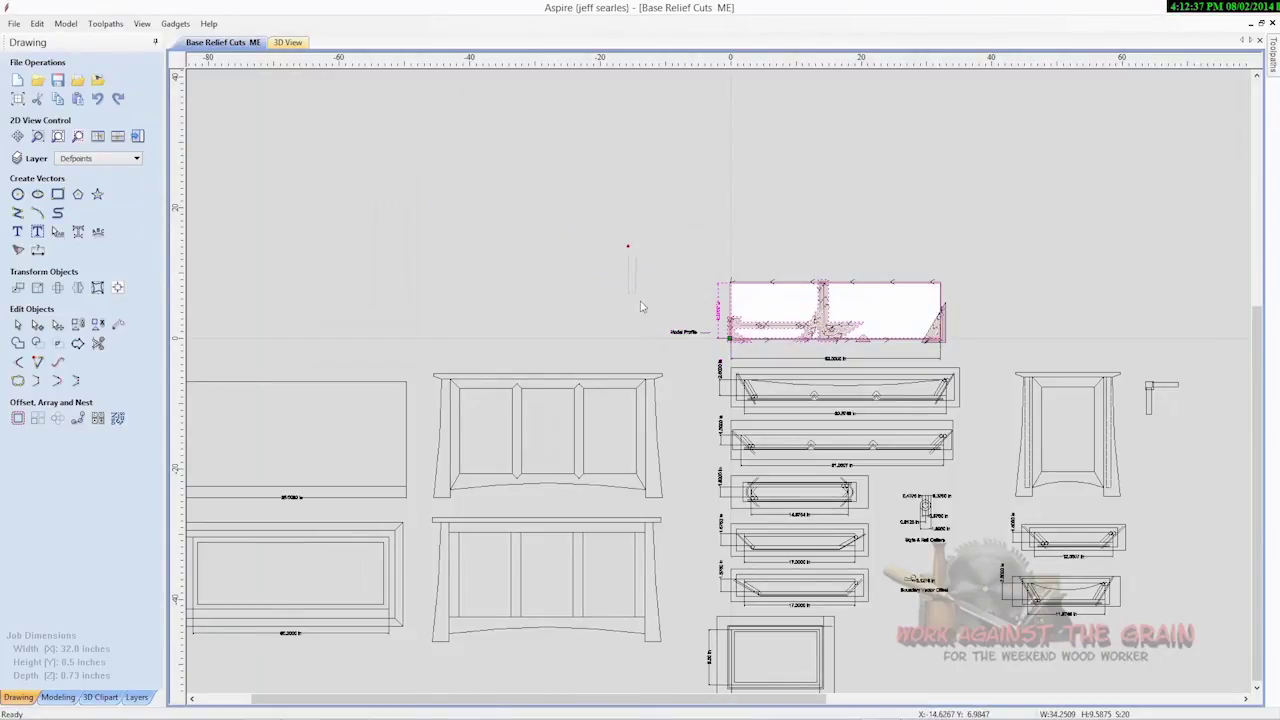
{"action": "mouse_move", "coordinate": [628, 245]}
{"action": "left_mouse_down"}
{"action": "mouse_move", "coordinate": [894, 371]}
{"action": "mouse_move", "coordinate": [980, 365]}
{"action": "mouse_move", "coordinate": [853, 300]}
{"action": "mouse_move", "coordinate": [510, 178]}
{"action": "mouse_move", "coordinate": [520, 183]}
{"action": "left_mouse_up"}
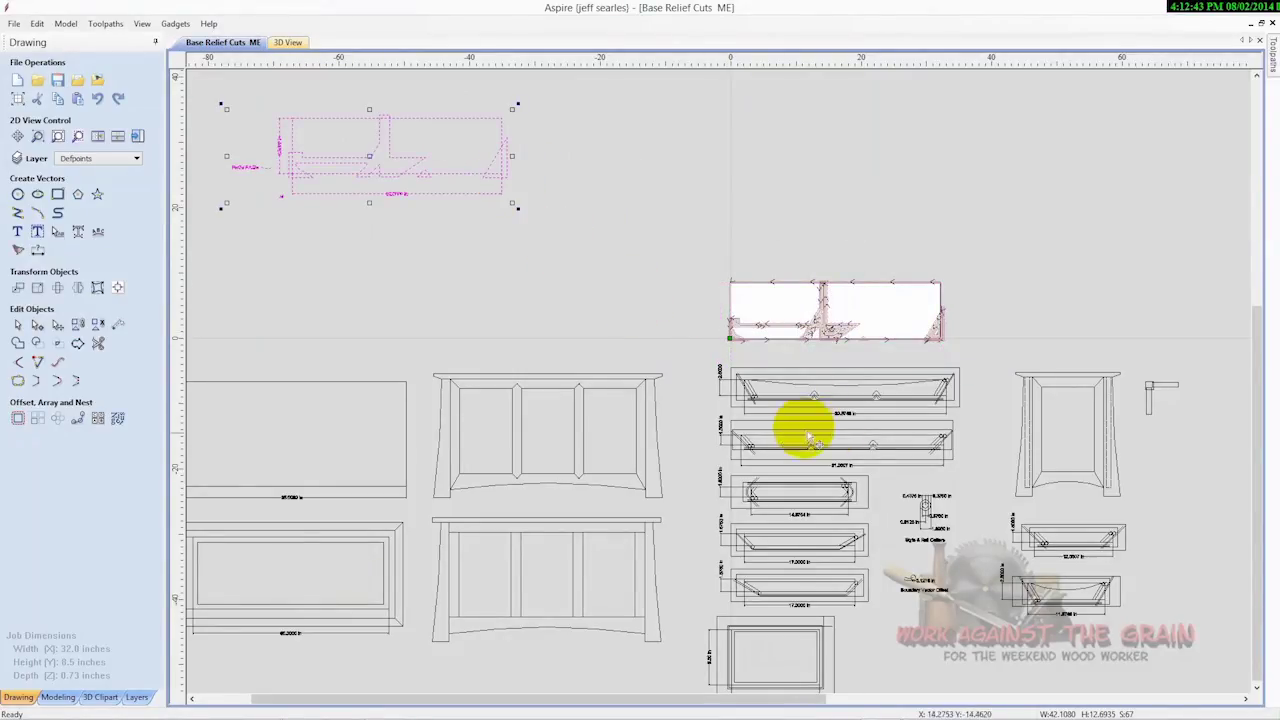
Step: Hide the 2D previews of all toolpaths in the list and return to the drawing tools
{"action": "left_click", "coordinate": [137, 136]}
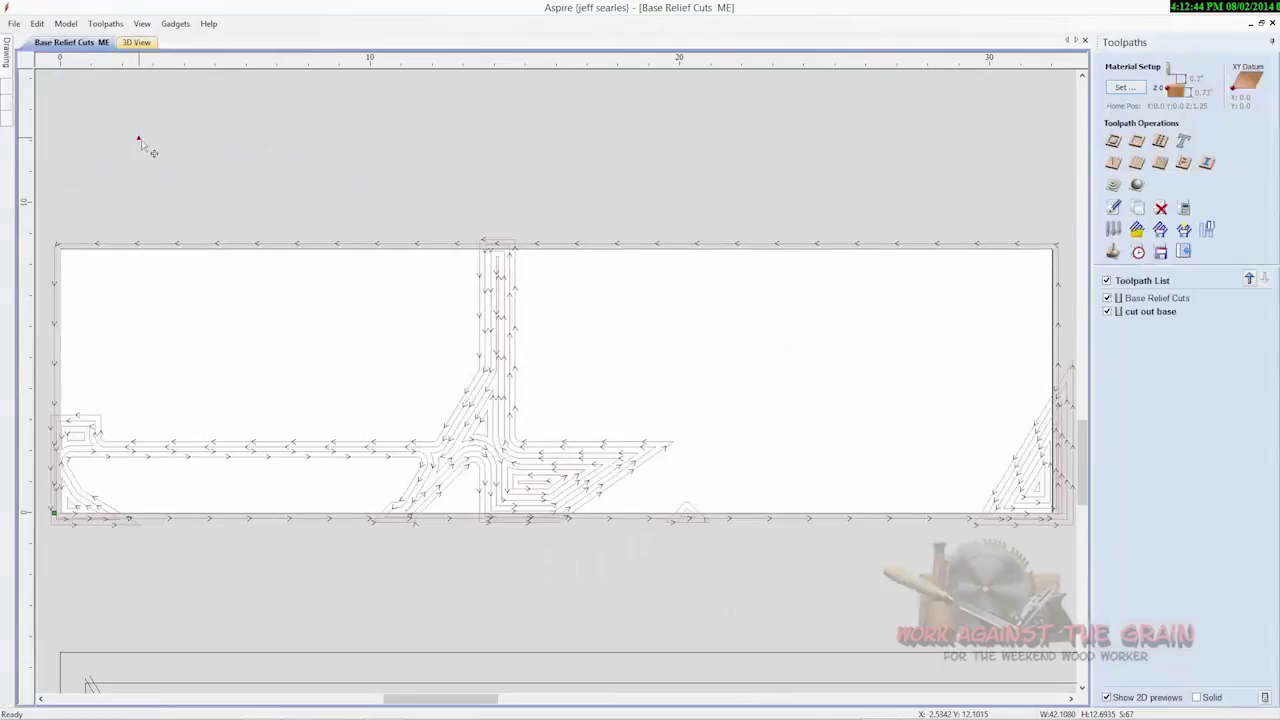
{"action": "left_click", "coordinate": [1106, 281]}
{"action": "left_click", "coordinate": [1182, 251]}
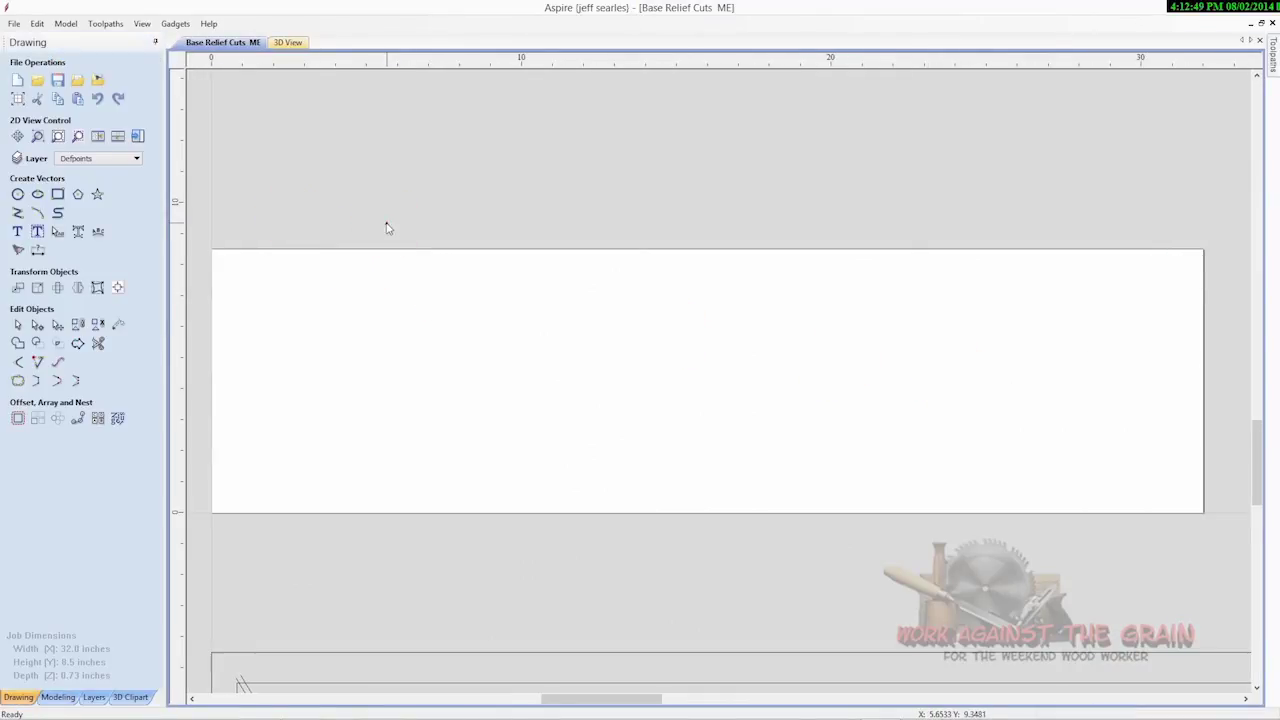
Step: Move the uppermost rail layout (30.8746 in wide), with its dimensions, onto the empty job area and deselect it
{"action": "scroll", "coordinate": [363, 223], "scroll_direction": "down", "scroll_amount": 5}
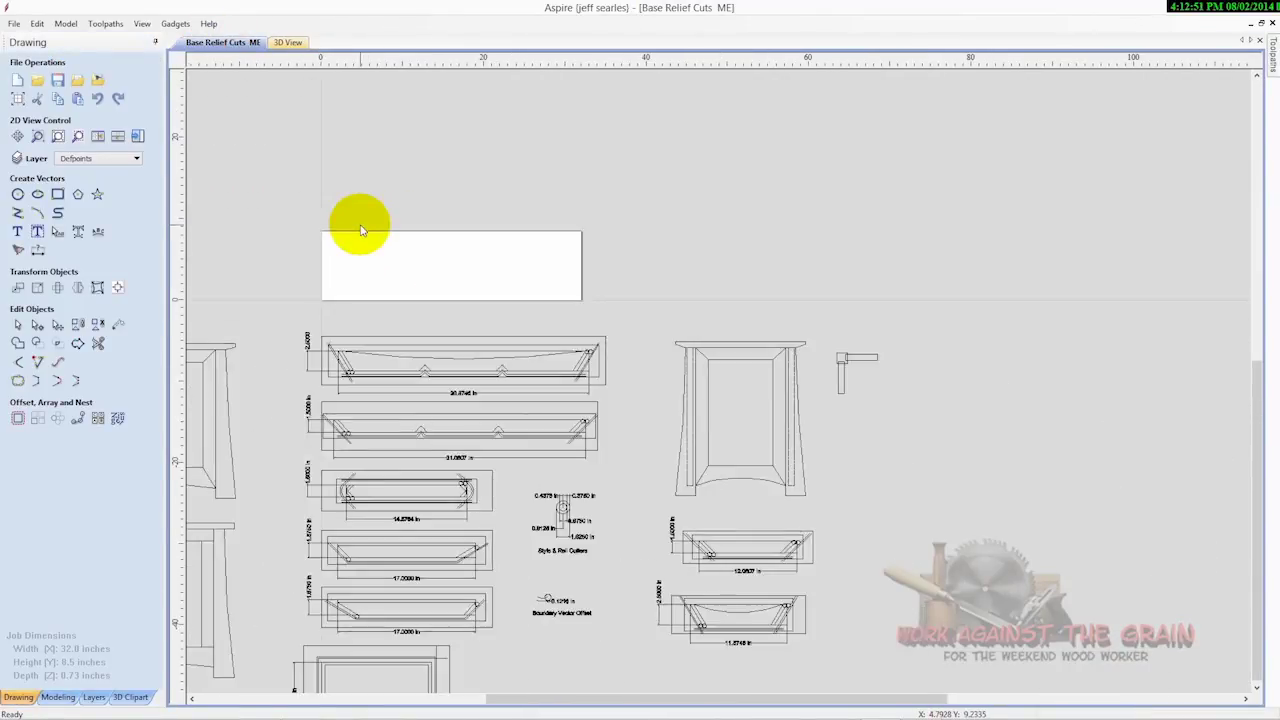
{"action": "mouse_move", "coordinate": [283, 311]}
{"action": "left_mouse_down"}
{"action": "mouse_move", "coordinate": [345, 384]}
{"action": "mouse_move", "coordinate": [640, 403]}
{"action": "left_mouse_up"}
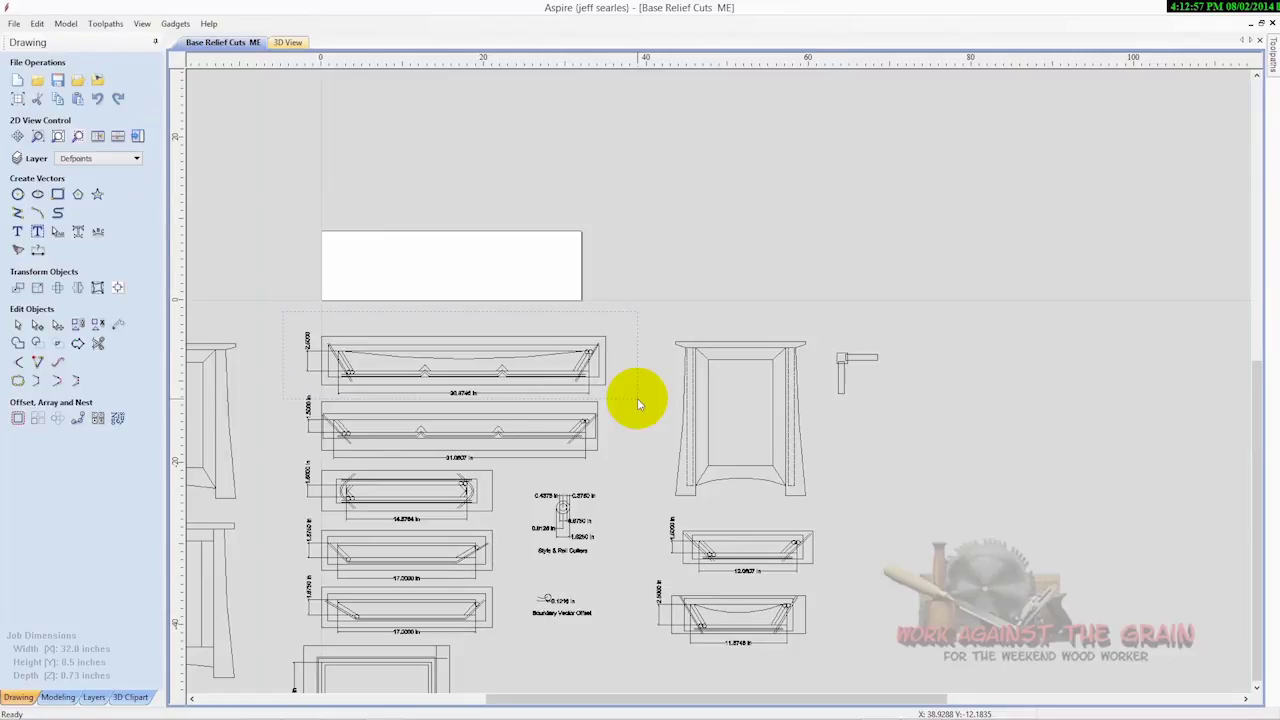
{"action": "left_click_drag", "start_coordinate": [637, 398], "coordinate": [636, 398]}
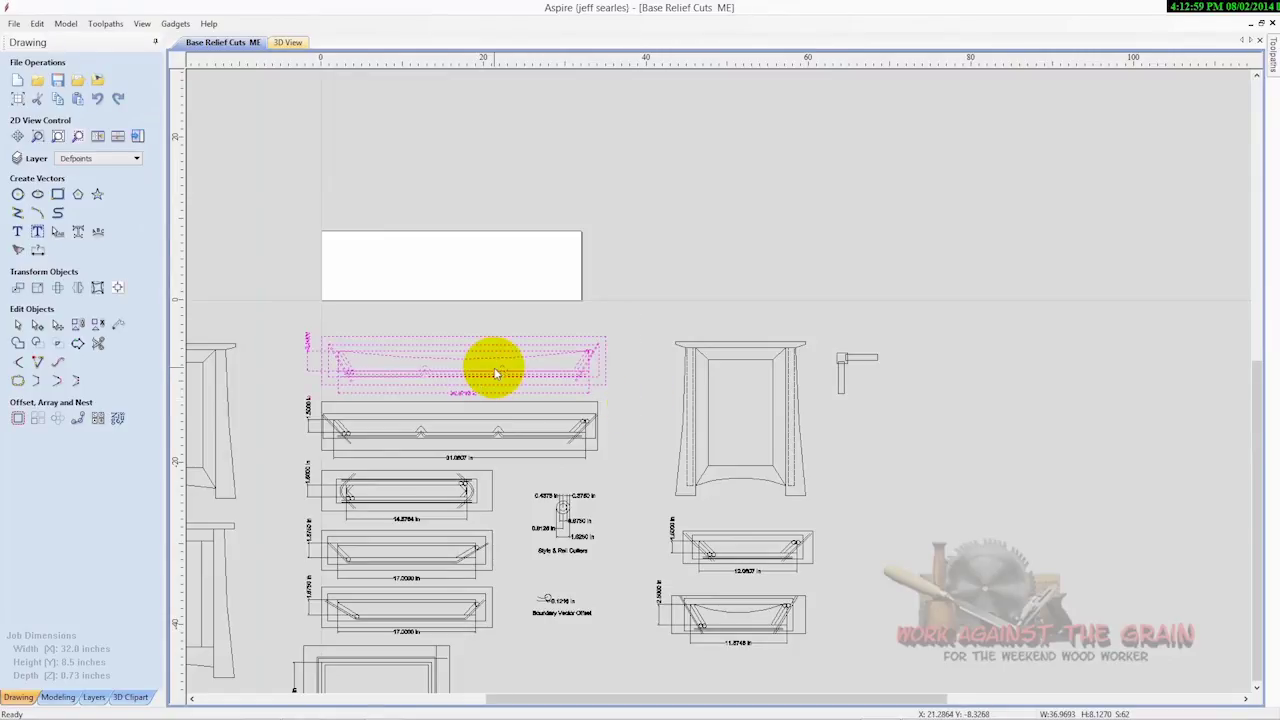
{"action": "left_click_drag", "start_coordinate": [500, 378], "coordinate": [486, 277]}
{"action": "scroll", "coordinate": [488, 277], "scroll_direction": "up", "scroll_amount": 3}
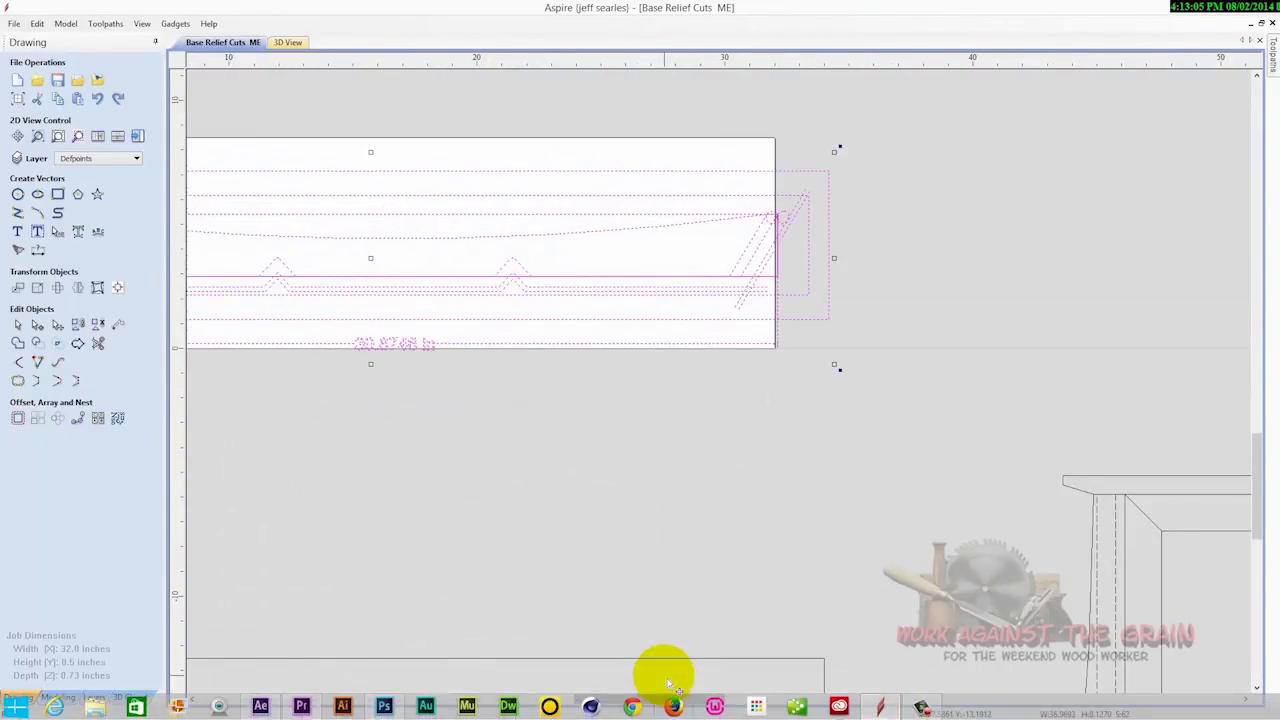
{"action": "left_click_drag", "start_coordinate": [663, 698], "coordinate": [632, 694]}
{"action": "left_click", "coordinate": [632, 316]}
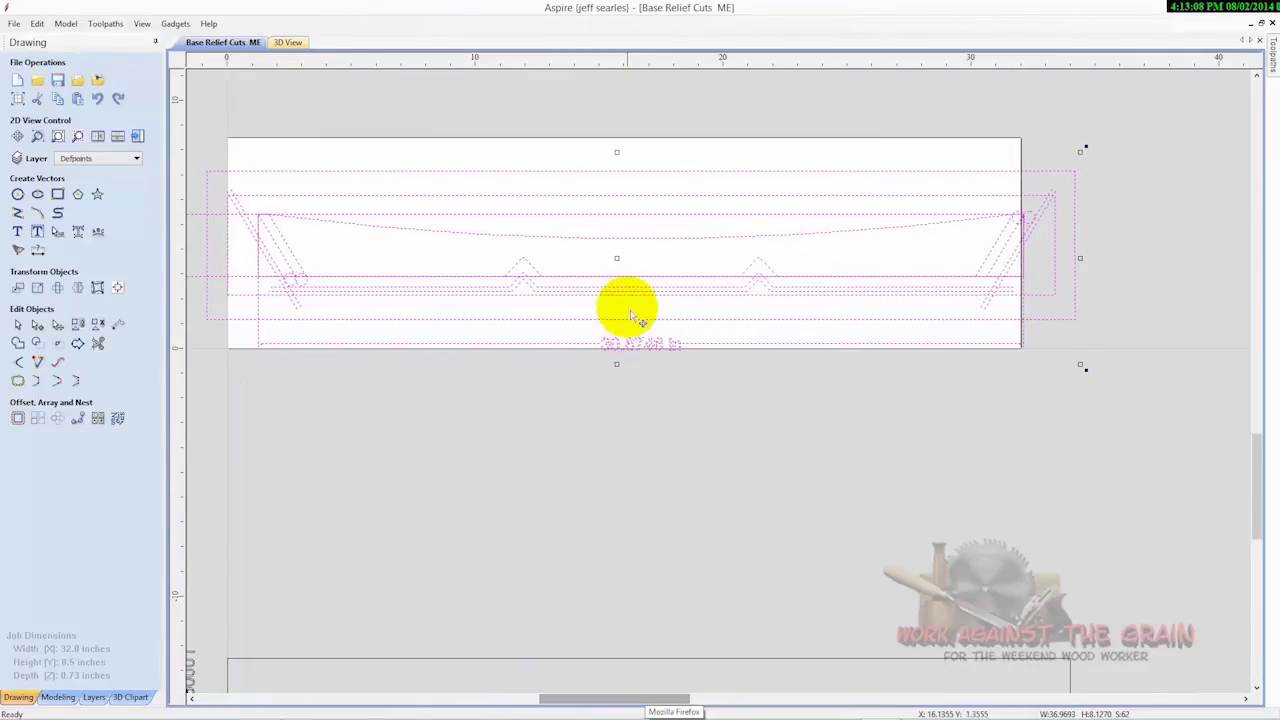
{"action": "left_click", "coordinate": [586, 280]}
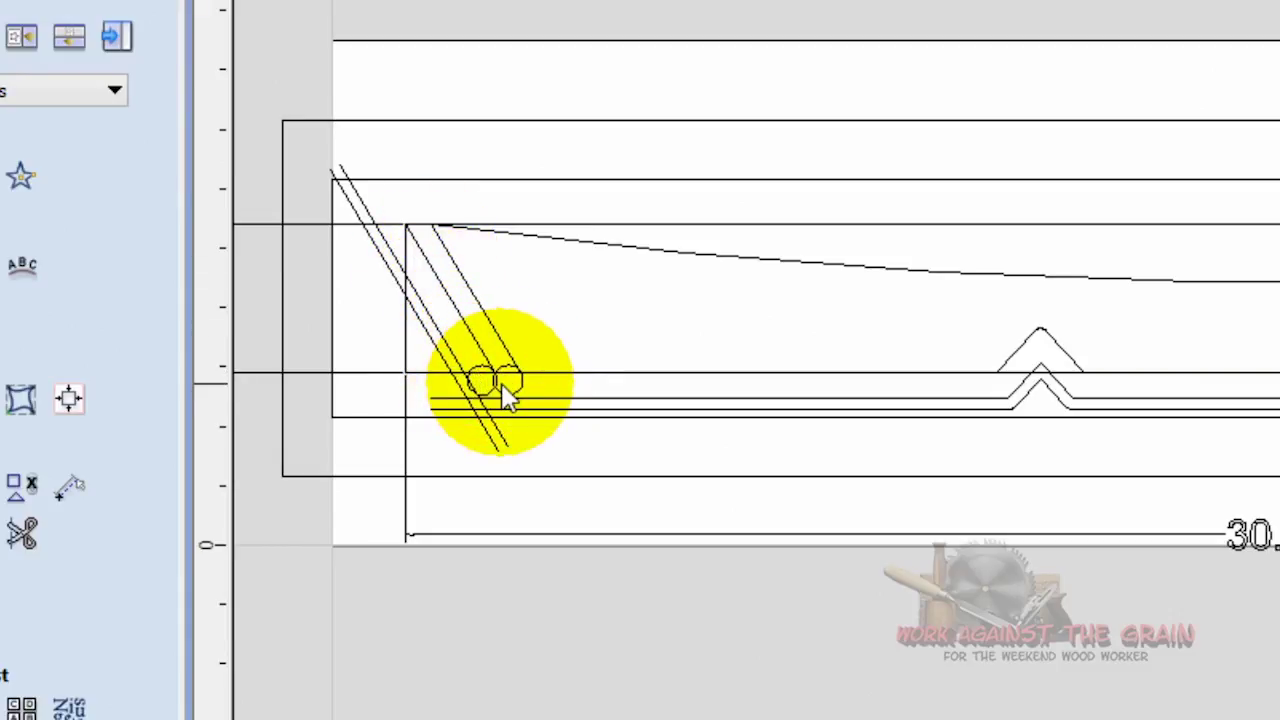
Step: Examine the rail's vectors by selecting the slanted end line, the long curved edge and the groove toolpath line in turn
{"action": "left_click", "coordinate": [443, 290]}
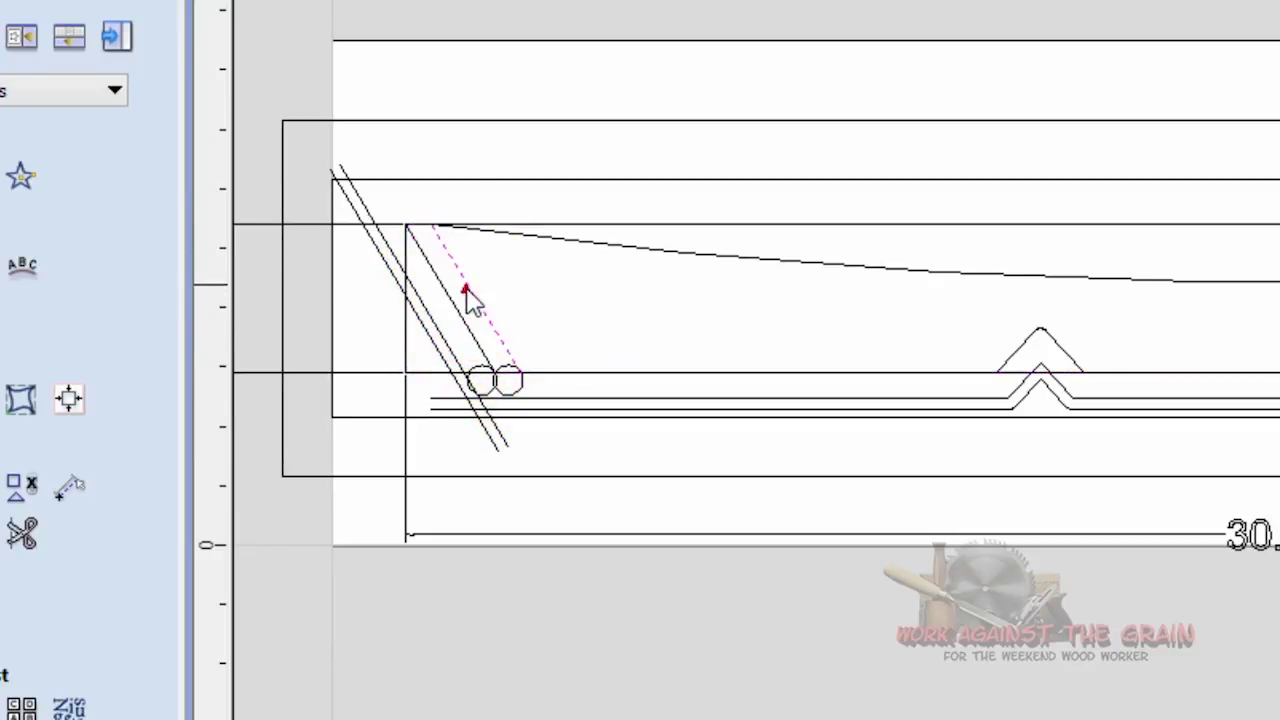
{"action": "left_click_drag", "start_coordinate": [466, 290], "coordinate": [528, 241]}
{"action": "mouse_move", "coordinate": [830, 275]}
{"action": "left_mouse_down"}
{"action": "mouse_move", "coordinate": [1119, 303]}
{"action": "mouse_move", "coordinate": [1279, 300]}
{"action": "left_mouse_up"}
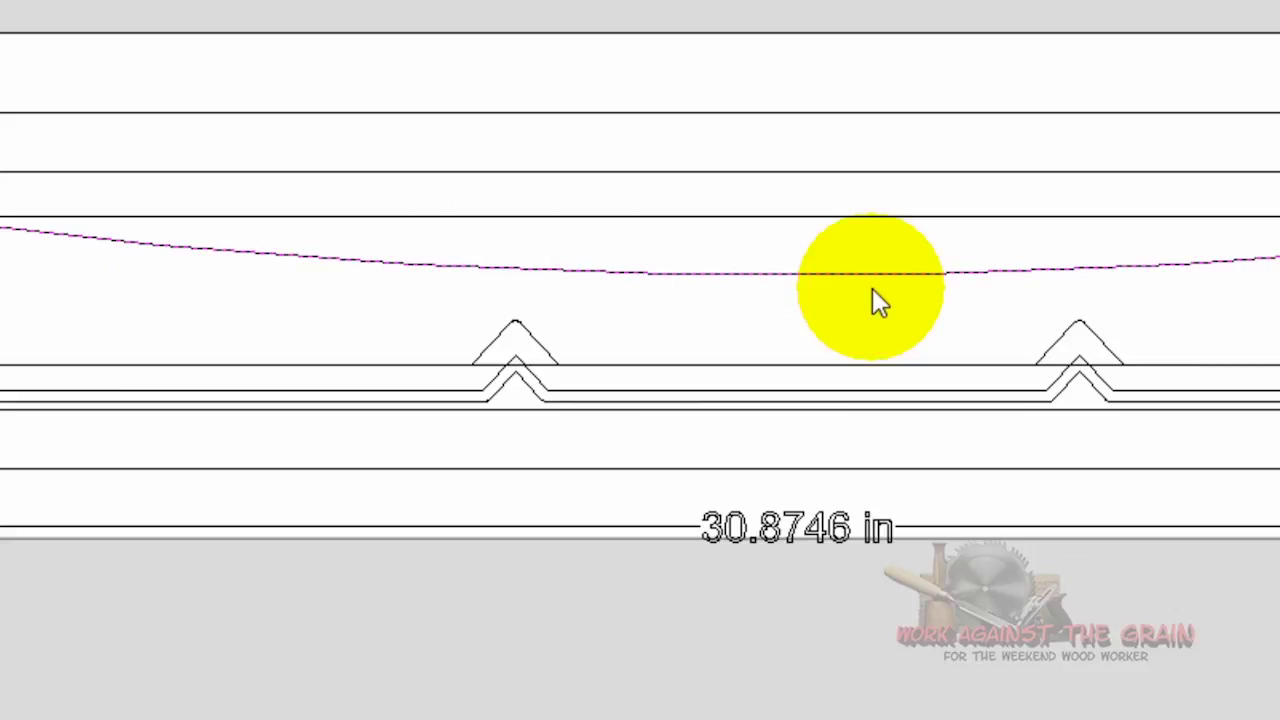
{"action": "left_click_drag", "start_coordinate": [872, 290], "coordinate": [1117, 391]}
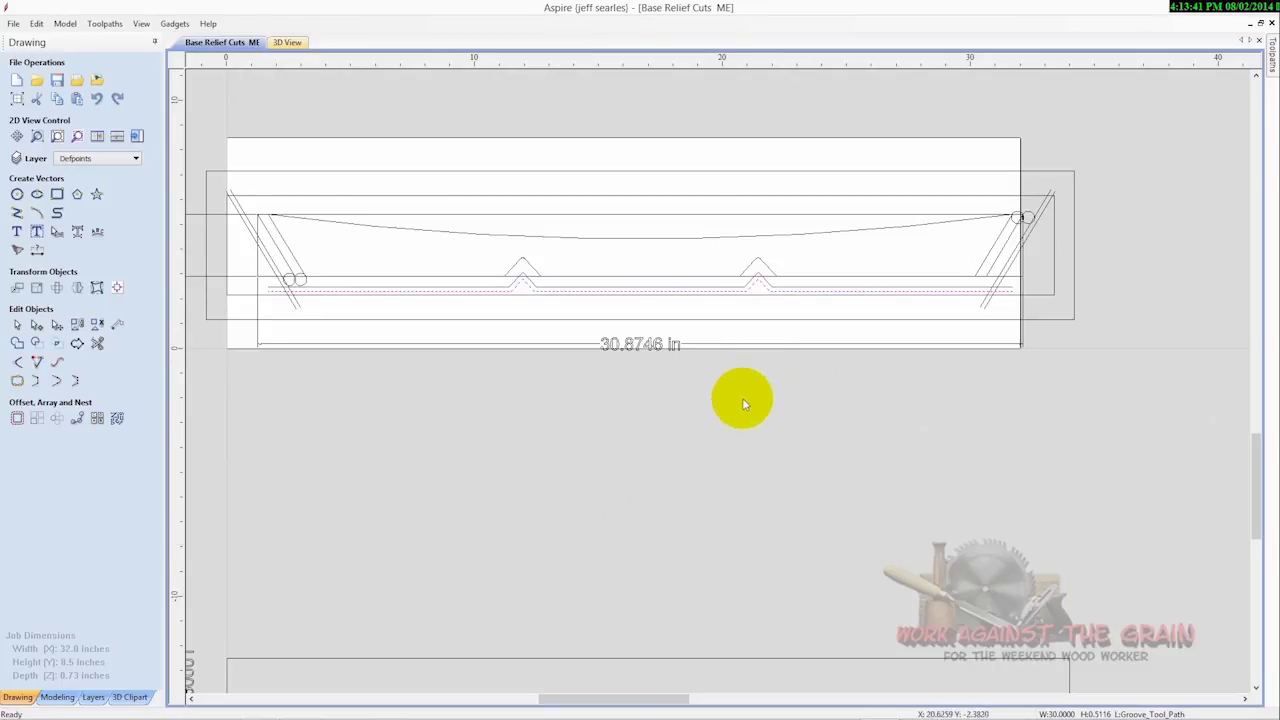
{"action": "left_click", "coordinate": [137, 136]}
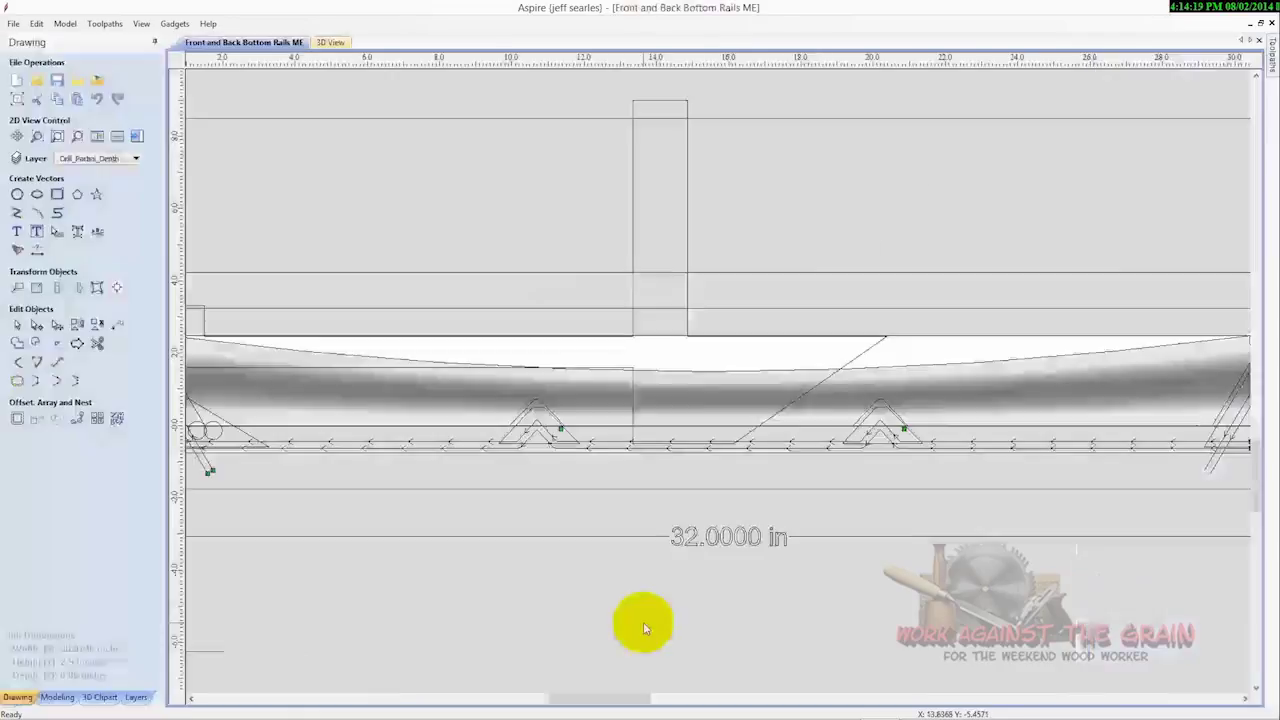
Step: Examine the Base layer vectors in Front and Back Bottom Rails ME: the outer rectangle, the irregular relief outline and the end triangle
{"action": "scroll", "coordinate": [643, 622], "scroll_direction": "down", "scroll_amount": 1}
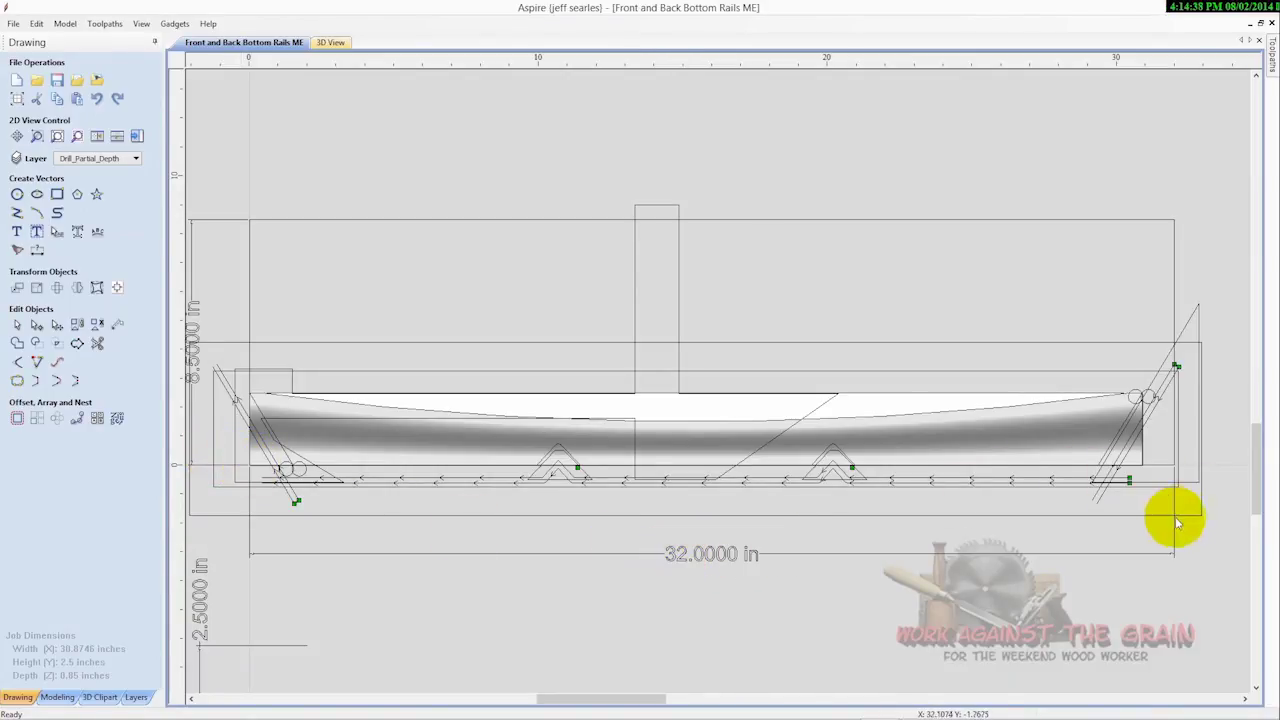
{"action": "left_click", "coordinate": [1176, 306]}
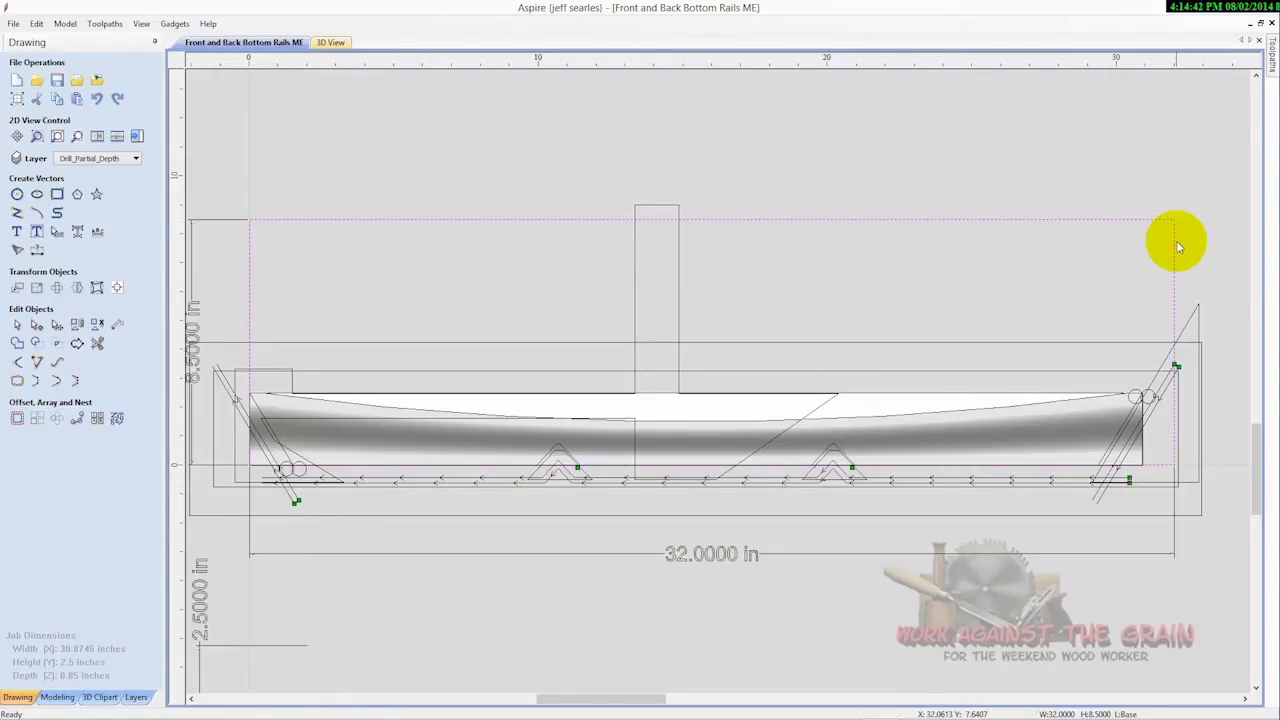
{"action": "left_click", "coordinate": [677, 289]}
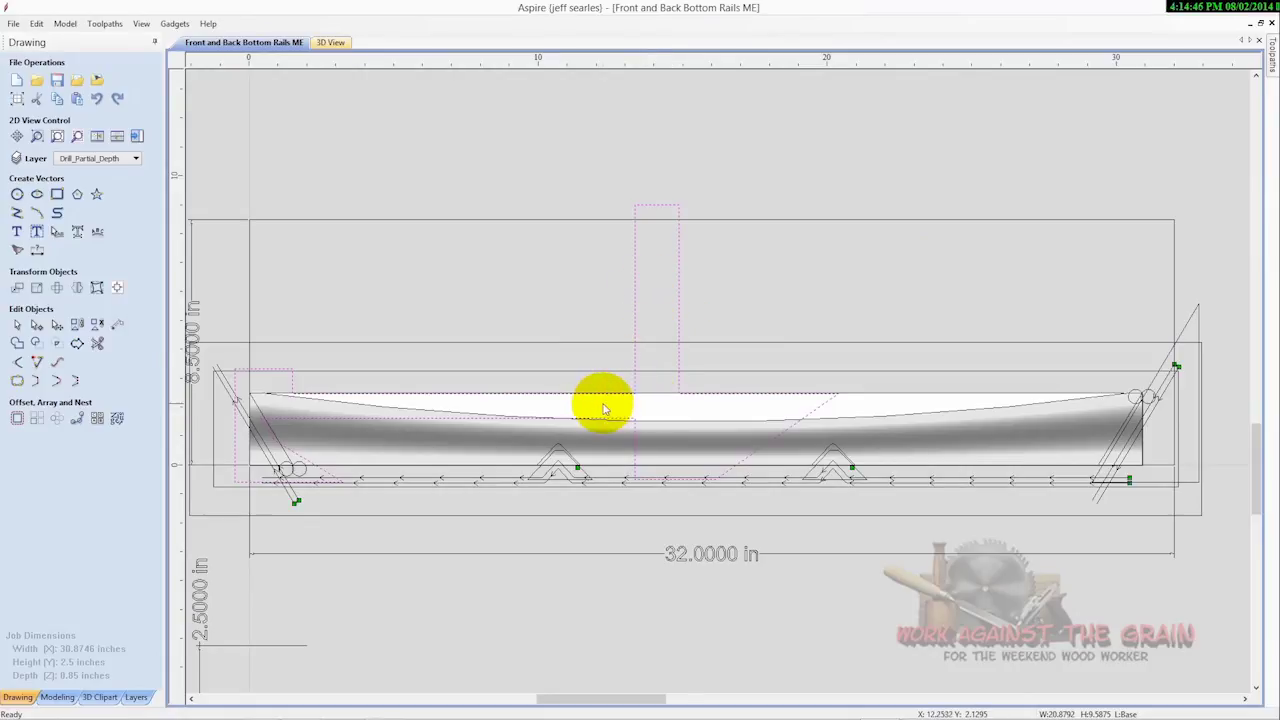
{"action": "left_click", "coordinate": [1190, 322]}
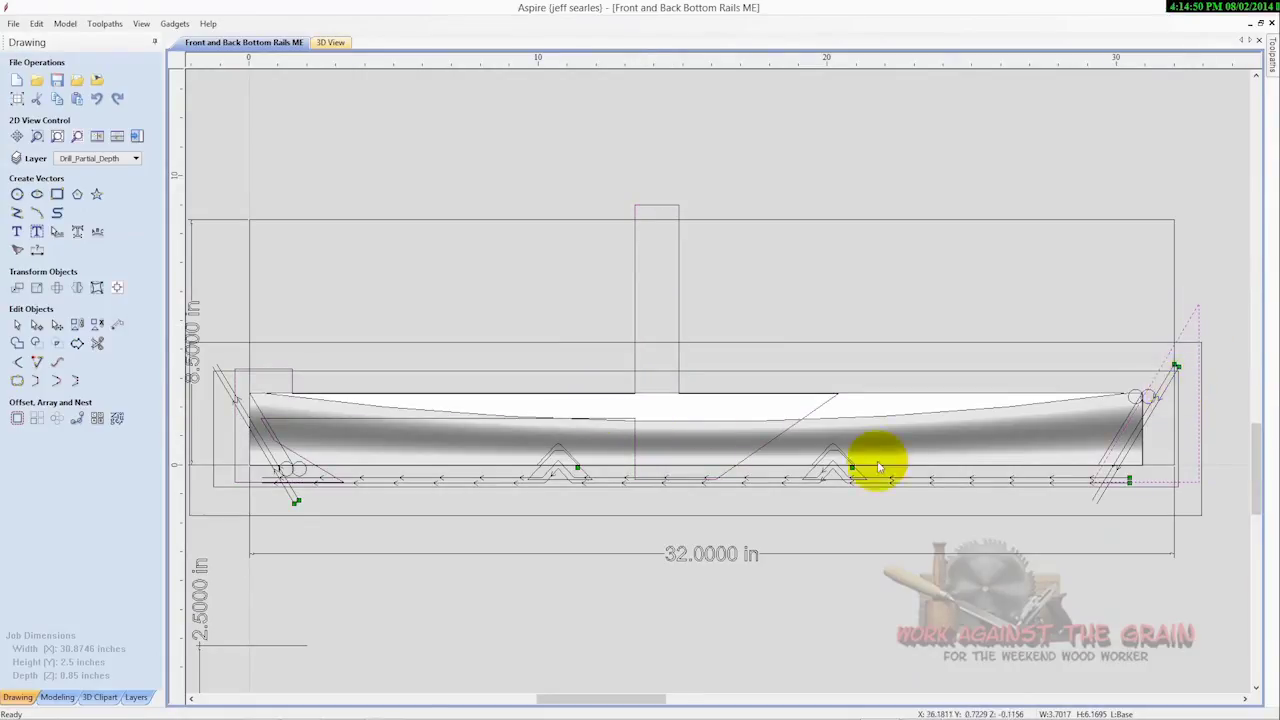
Step: Select the Notches toolpath and hide the Grooves and Tongues toolpaths so that only Notches is displayed
{"action": "left_click", "coordinate": [138, 138]}
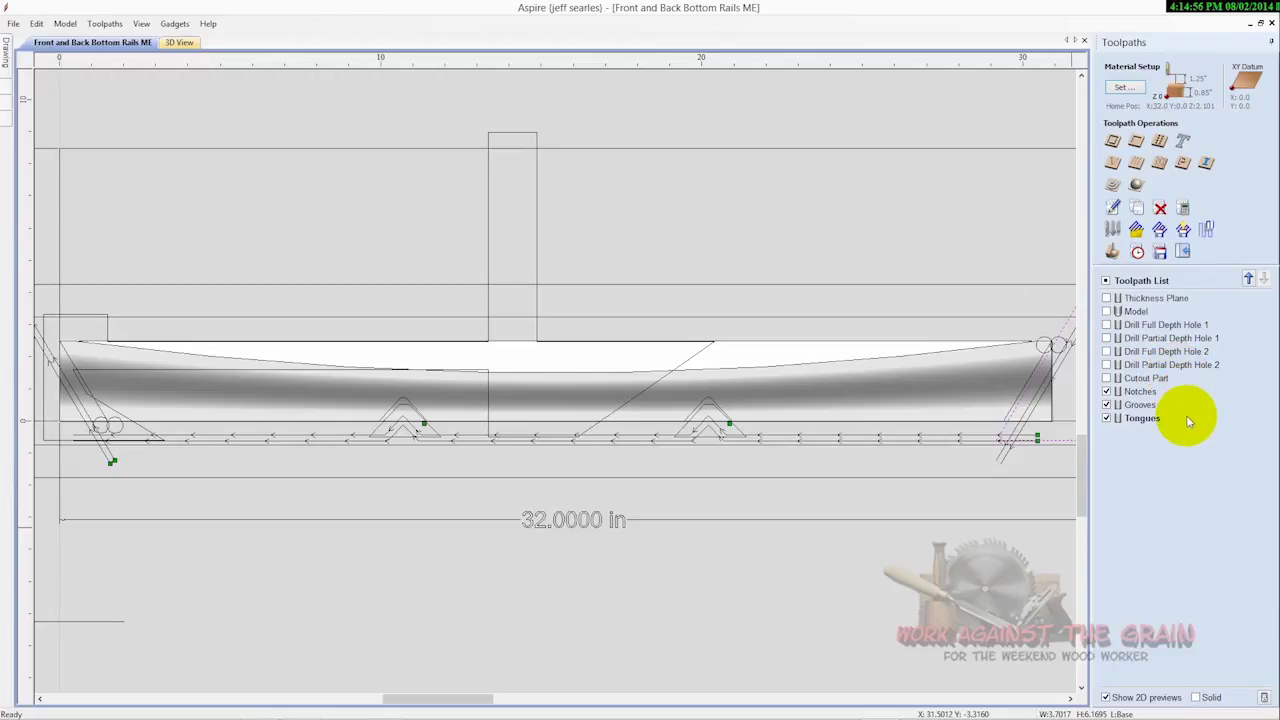
{"action": "left_click", "coordinate": [1145, 393]}
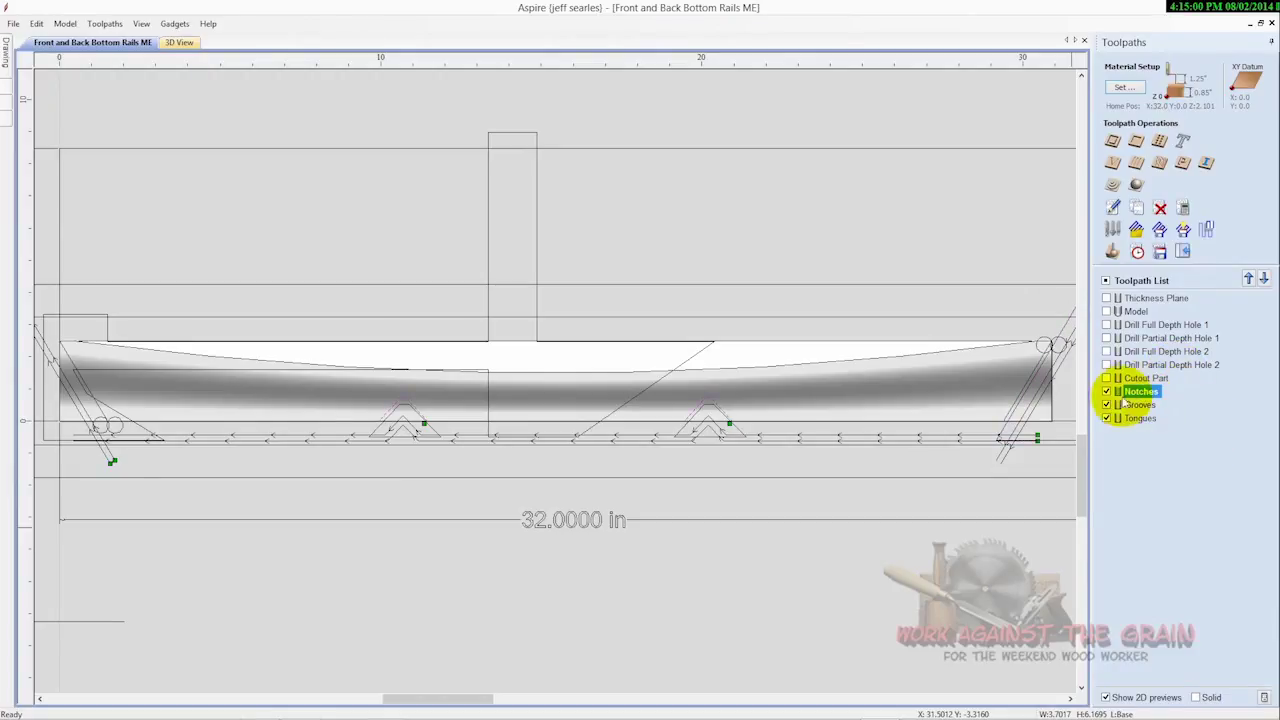
{"action": "left_click", "coordinate": [1107, 405]}
{"action": "left_click", "coordinate": [1107, 418]}
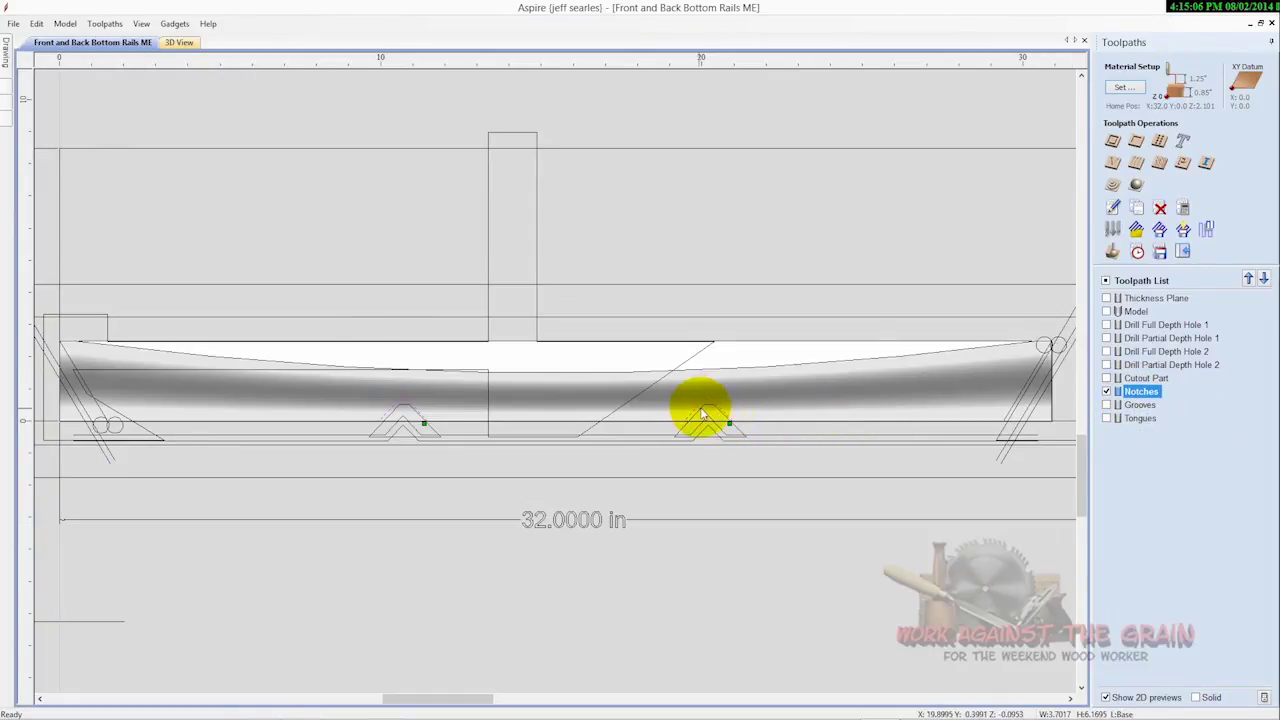
Step: Review the Notches toolpath's cutting depths, tool and vector side settings without changing them
{"action": "double_click", "coordinate": [1145, 392]}
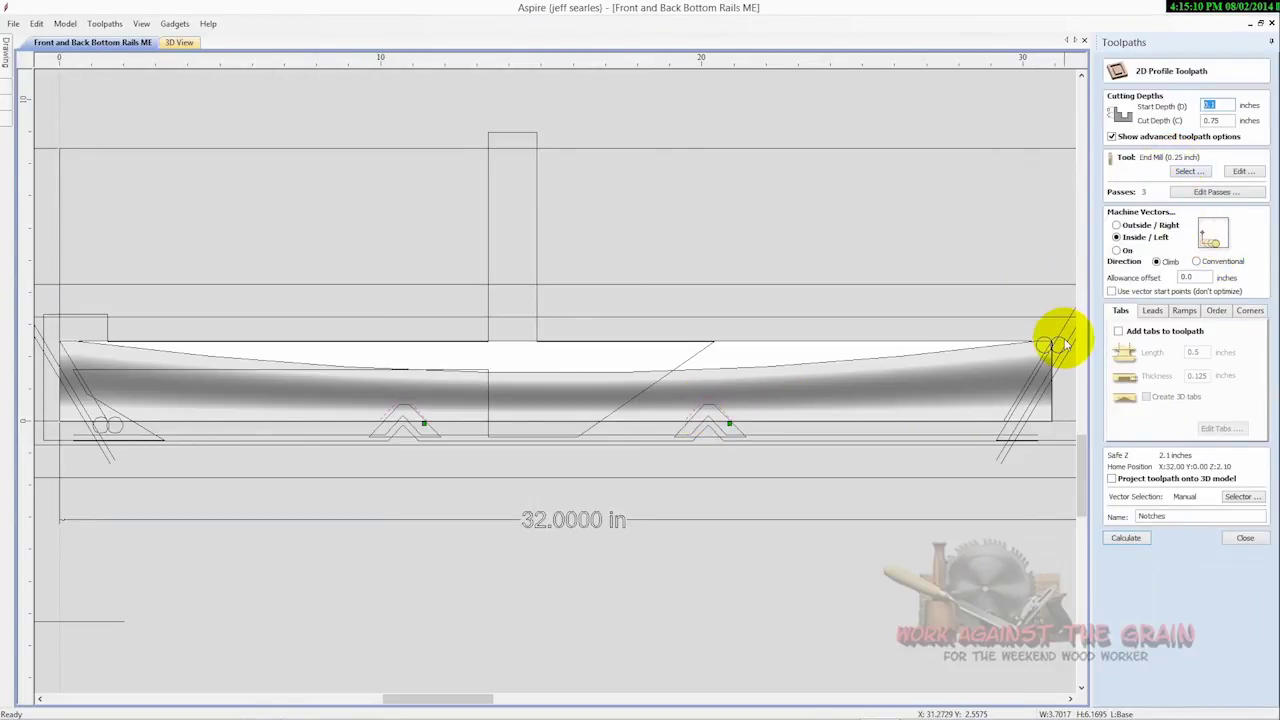
{"action": "left_click", "coordinate": [1245, 538]}
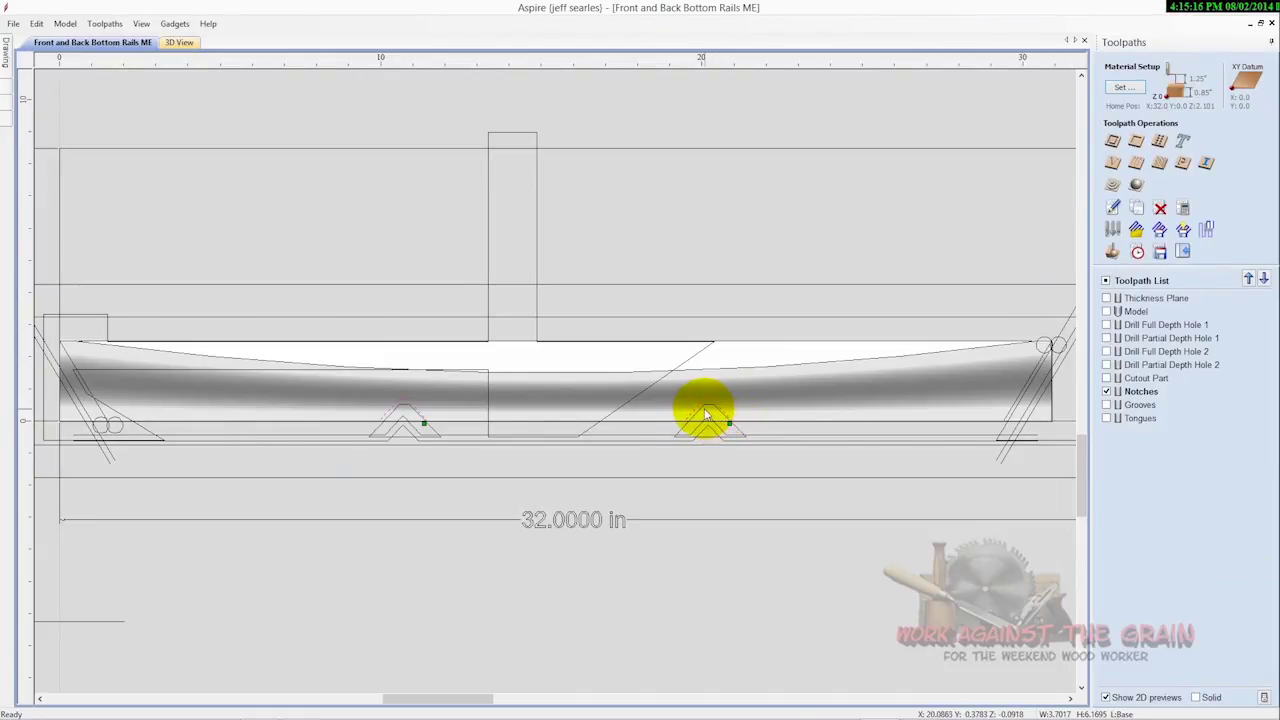
Step: Display only the Grooves toolpath, and review its cutting depths, tool and machining side without changing them
{"action": "left_click", "coordinate": [1145, 407]}
{"action": "left_click", "coordinate": [1106, 405]}
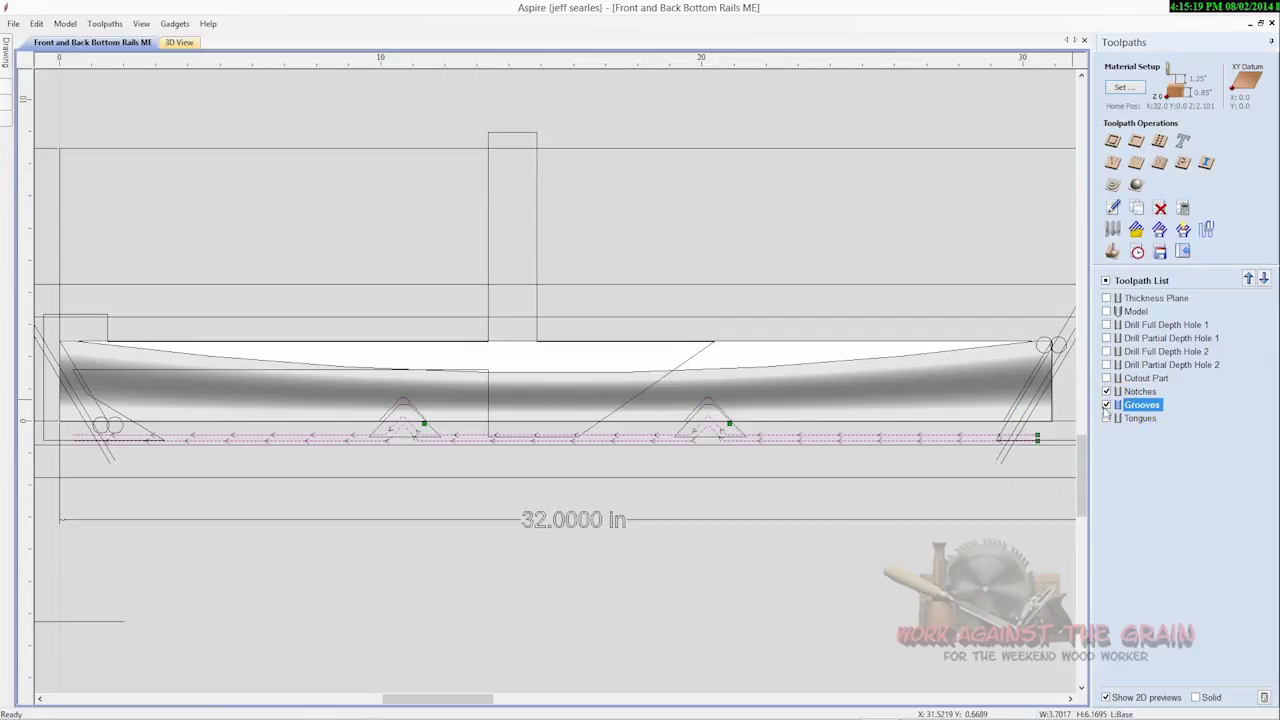
{"action": "left_click", "coordinate": [1013, 446]}
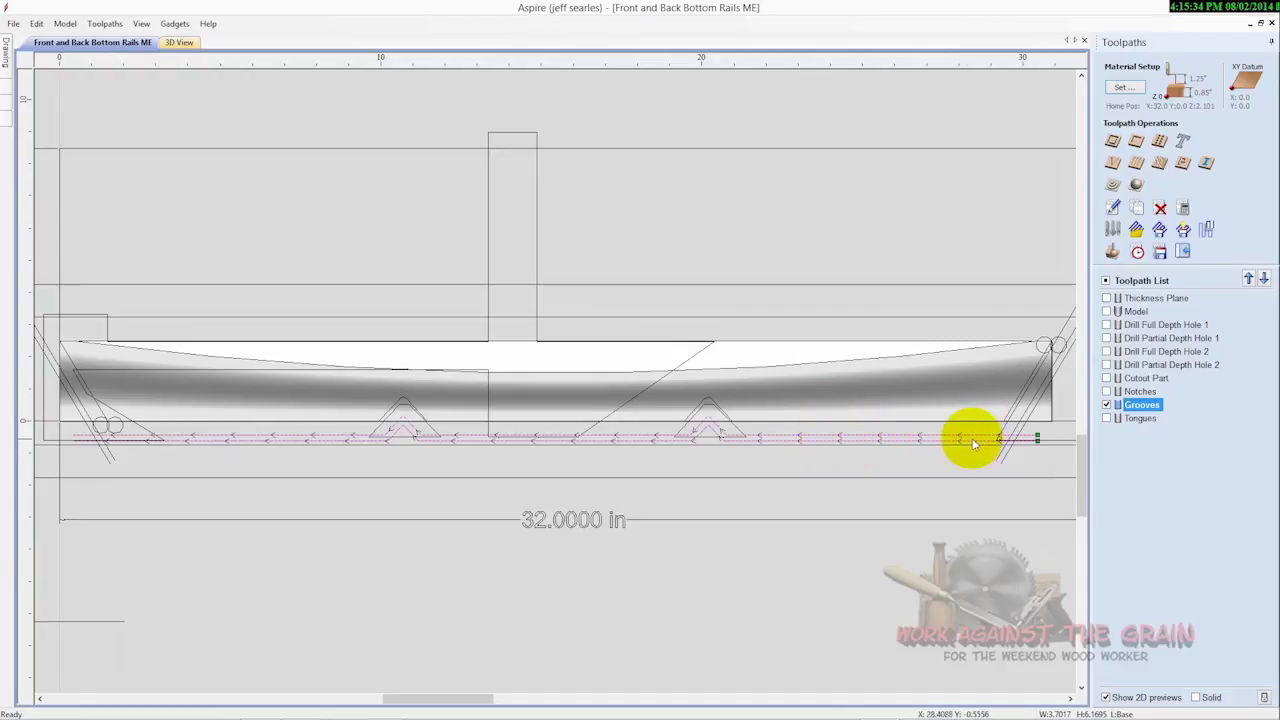
{"action": "right_click", "coordinate": [1141, 408]}
{"action": "left_click", "coordinate": [1165, 421]}
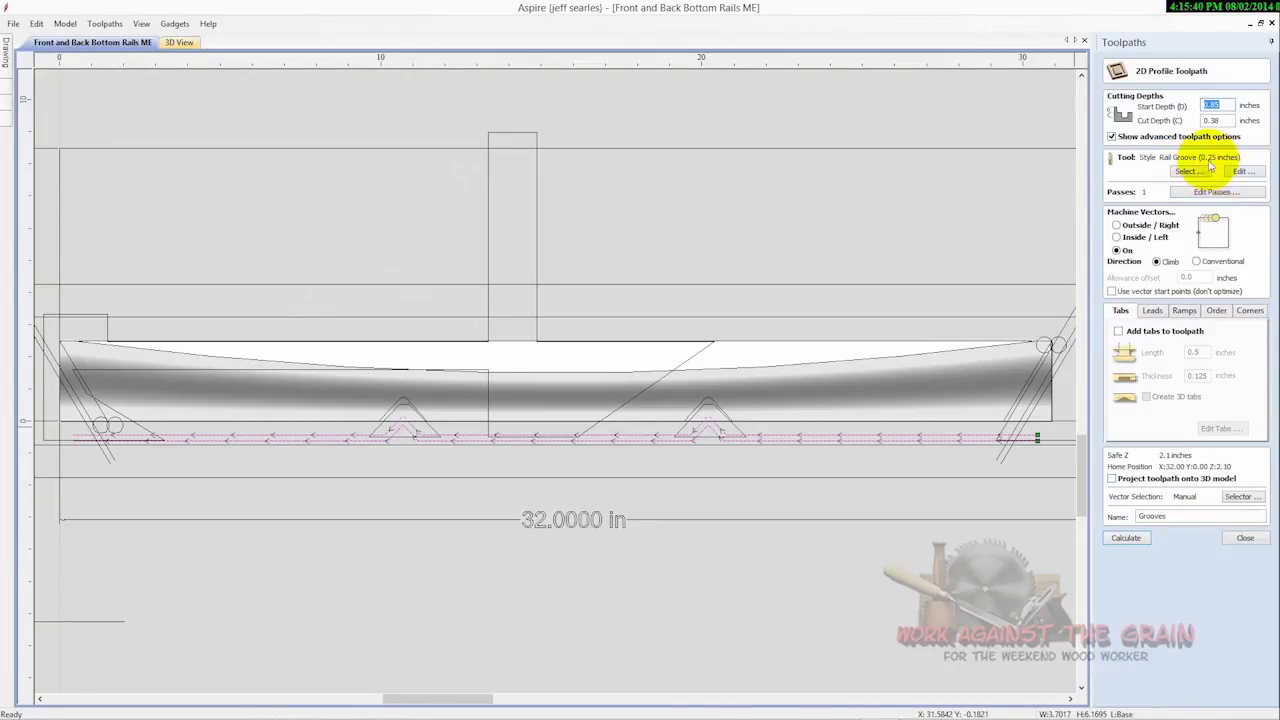
{"action": "left_click", "coordinate": [1245, 538]}
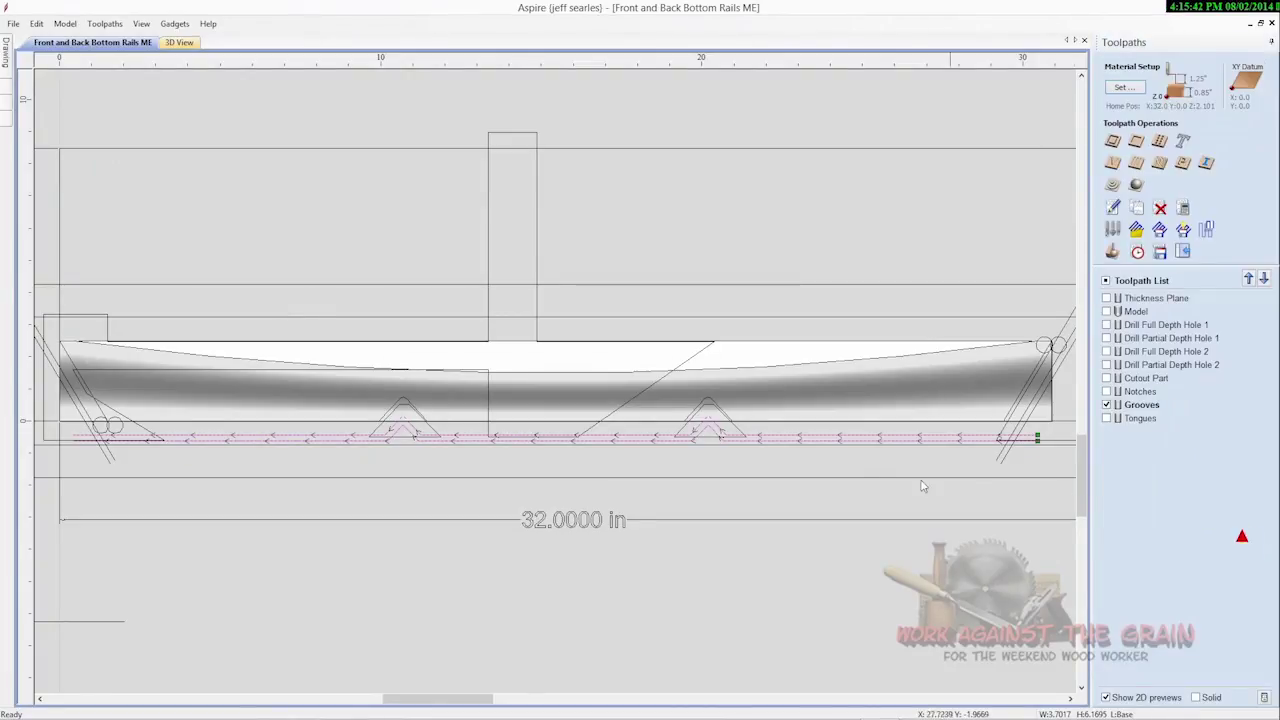
Step: Examine the vectors of the groove path, the Model toolpath and the first notch by selecting them in turn, and clear the selection
{"action": "left_click", "coordinate": [835, 438]}
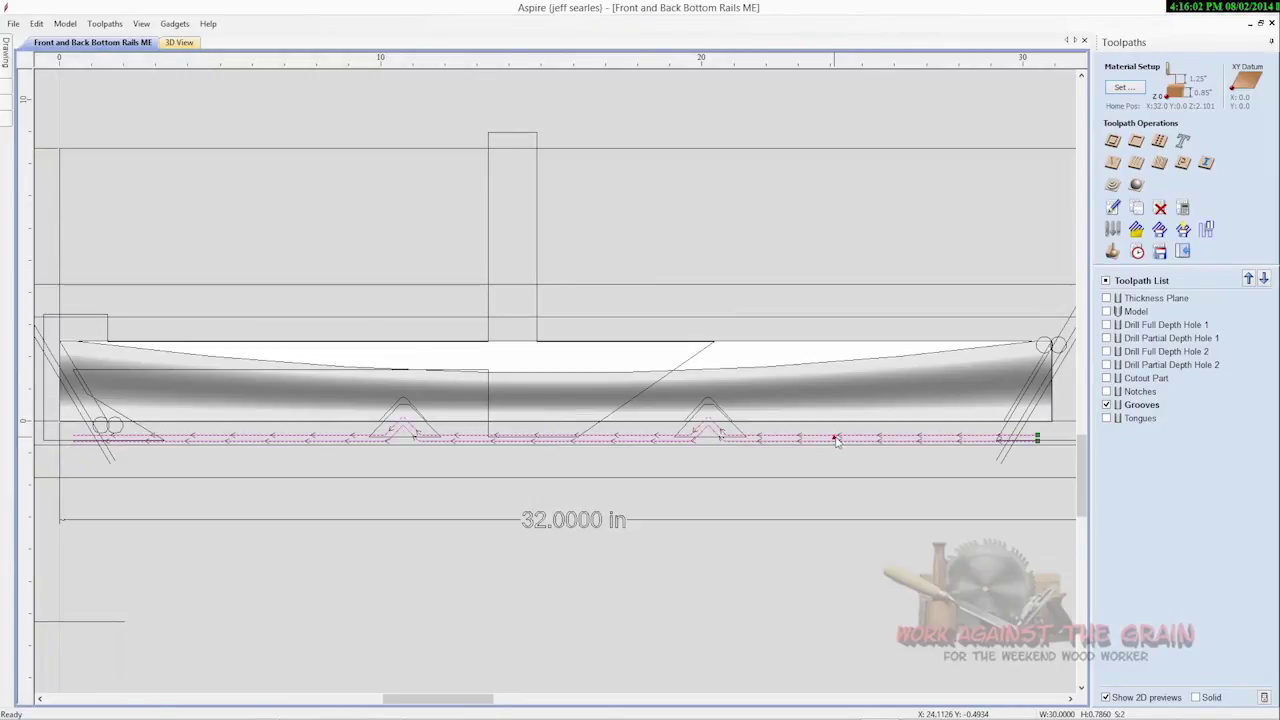
{"action": "left_click", "coordinate": [1107, 340]}
{"action": "left_click", "coordinate": [1132, 311]}
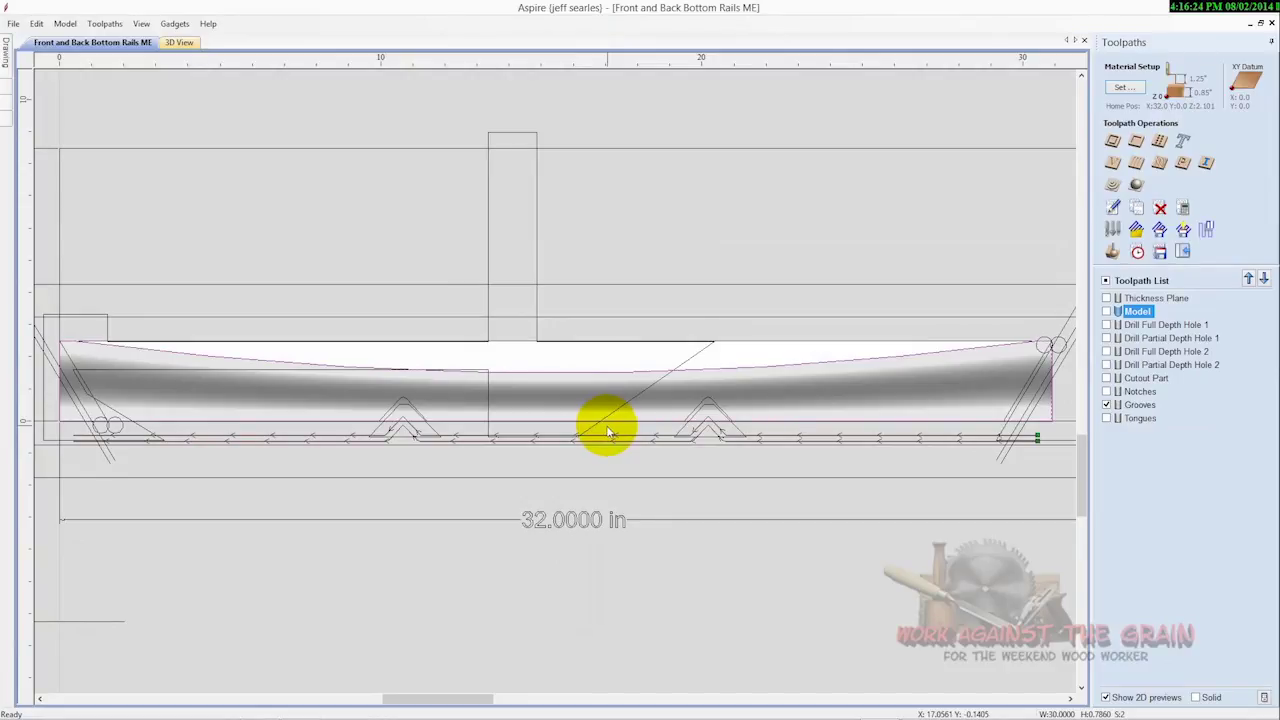
{"action": "left_click", "coordinate": [428, 432]}
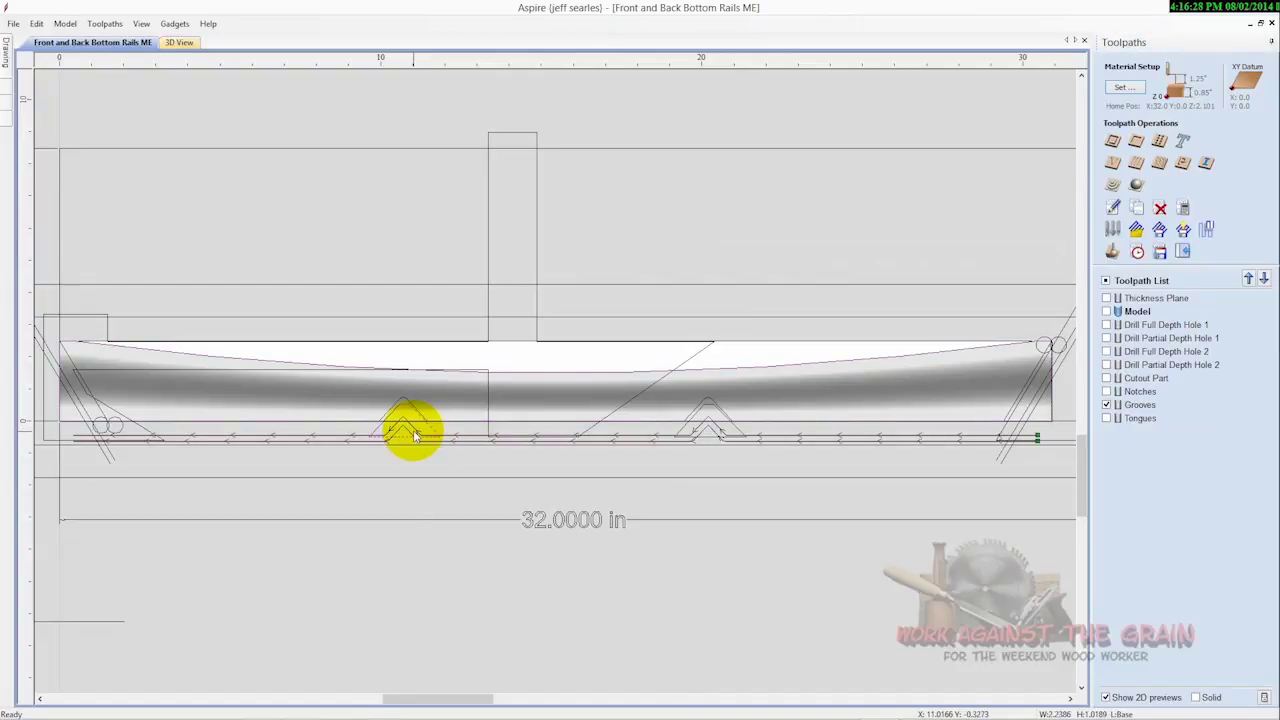
{"action": "left_click", "coordinate": [416, 433]}
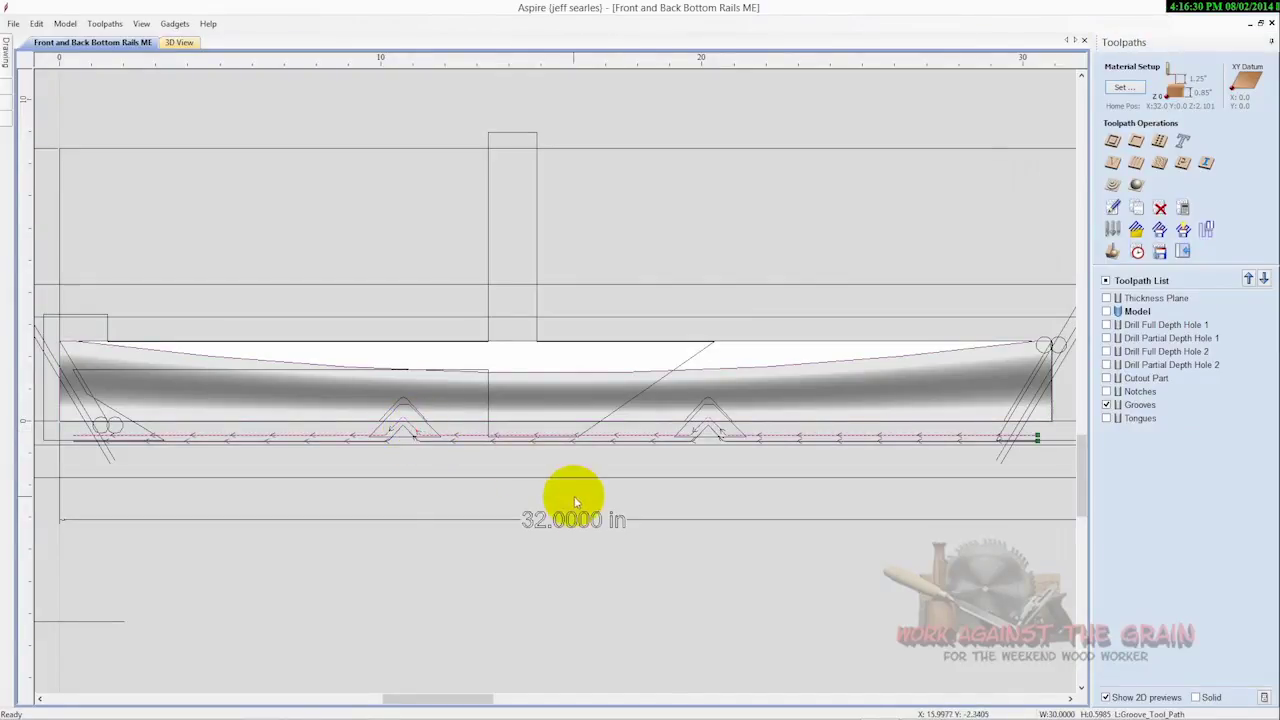
{"action": "left_click", "coordinate": [596, 530]}
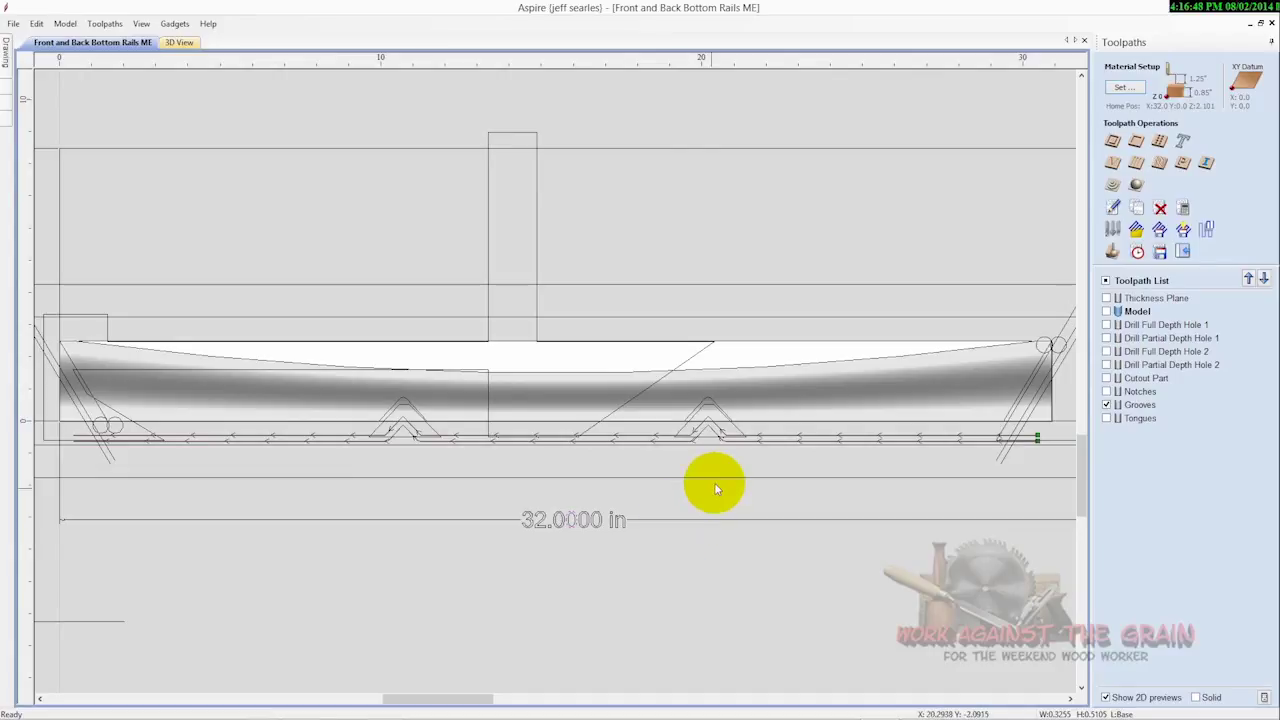
Step: Examine the cutout outline and the base profile vectors crossing the groove path by selecting them, and deselect them
{"action": "left_click_drag", "start_coordinate": [1079, 482], "coordinate": [1077, 468]}
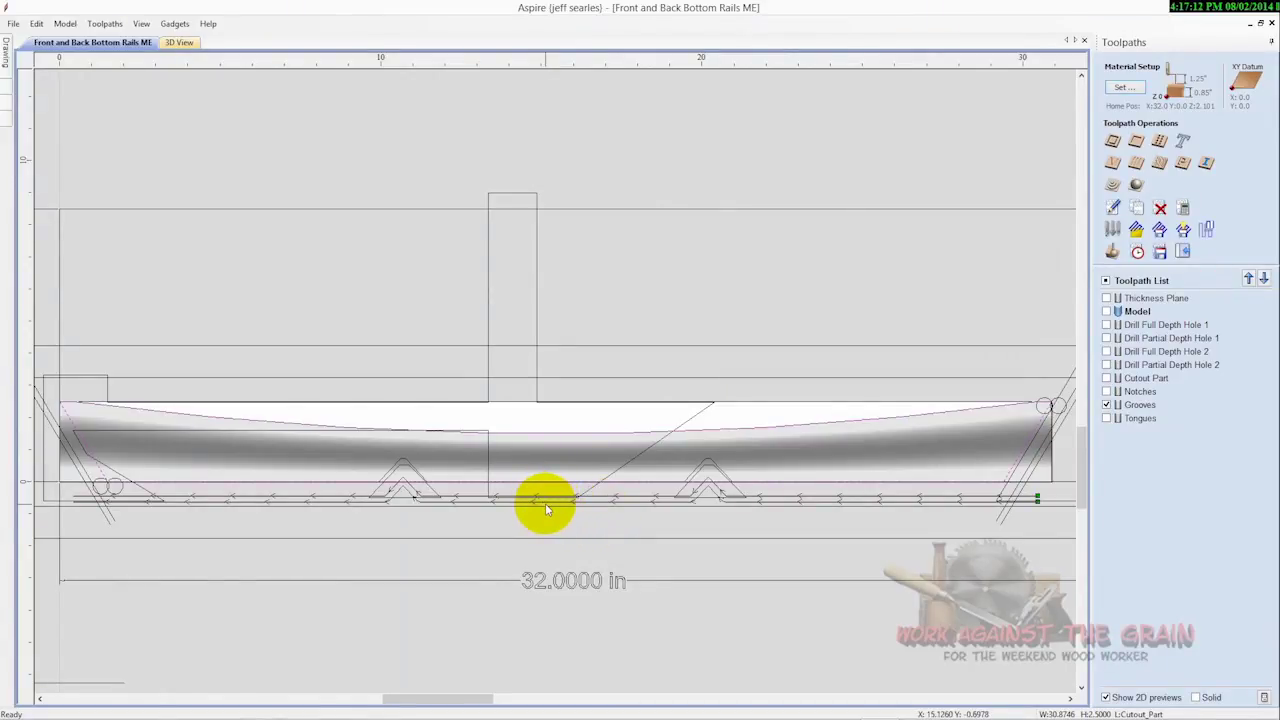
{"action": "left_click", "coordinate": [562, 505]}
{"action": "left_click", "coordinate": [563, 503]}
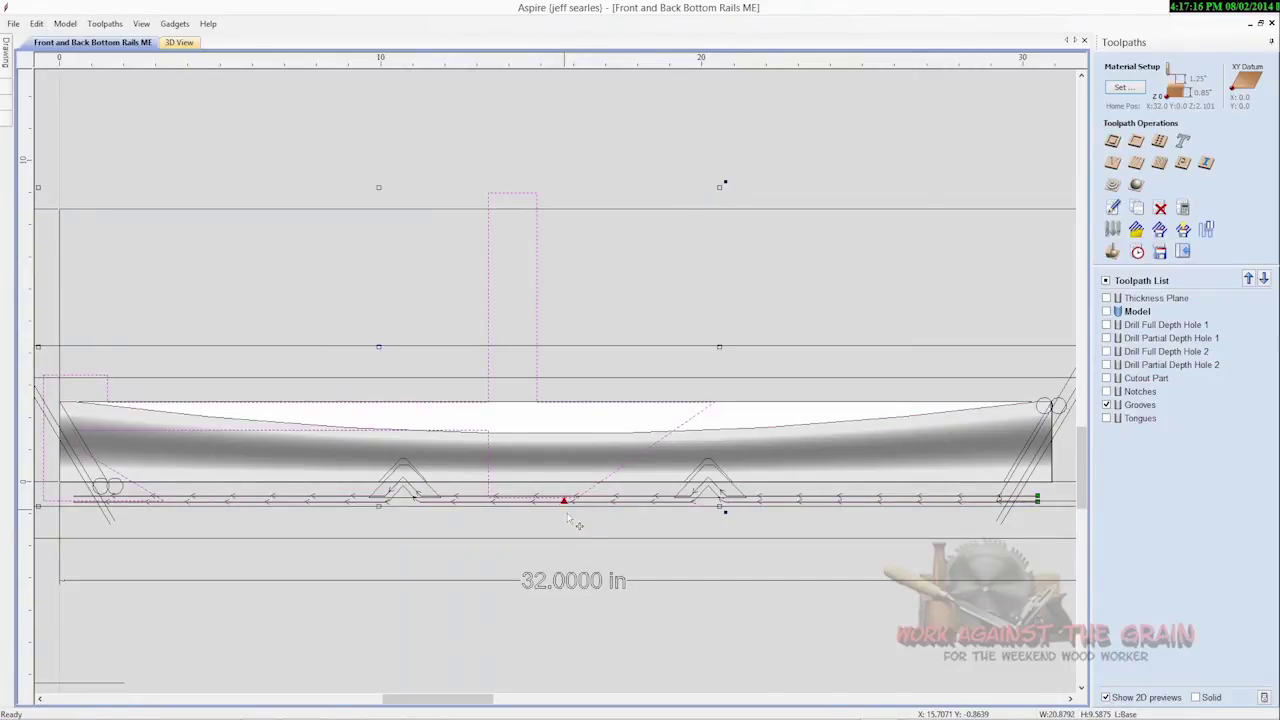
{"action": "left_click", "coordinate": [571, 542]}
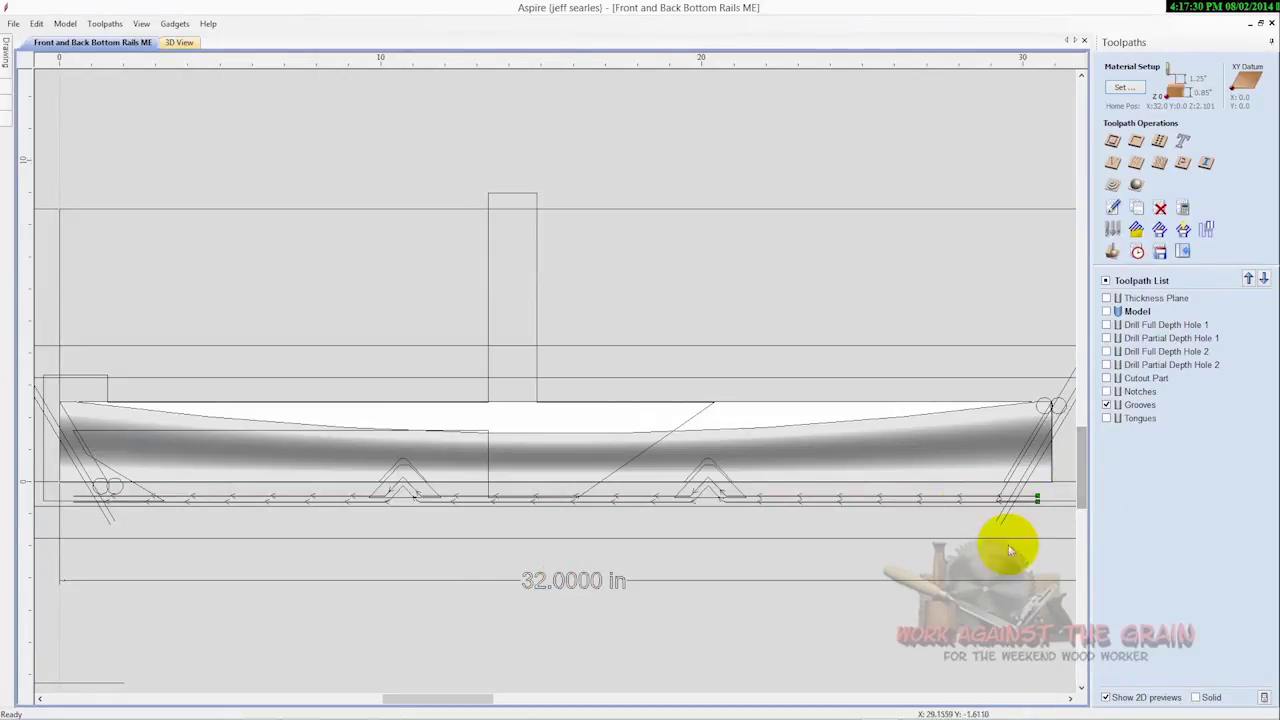
Step: Examine the overall drawing layout and the slanted end of the separate rail layout beneath the 30.8746 in dimension
{"action": "scroll", "coordinate": [651, 451], "scroll_direction": "down", "scroll_amount": 5}
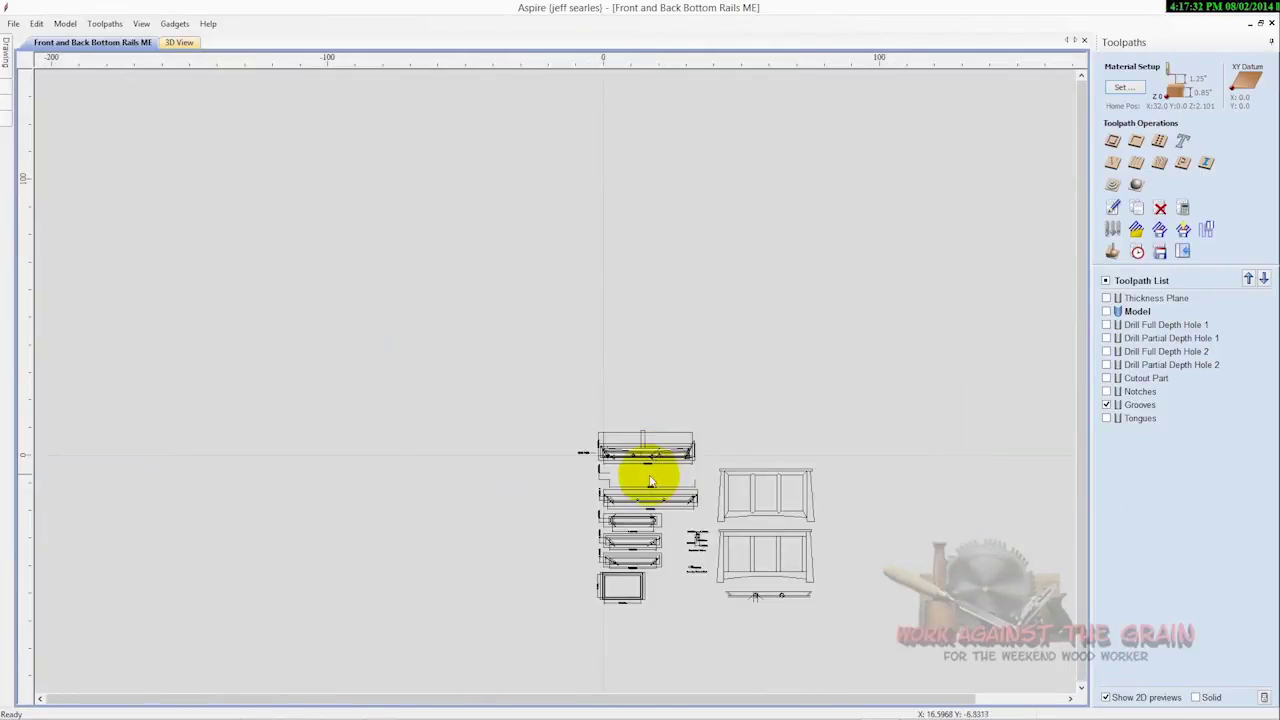
{"action": "scroll", "coordinate": [655, 478], "scroll_direction": "up", "scroll_amount": 1}
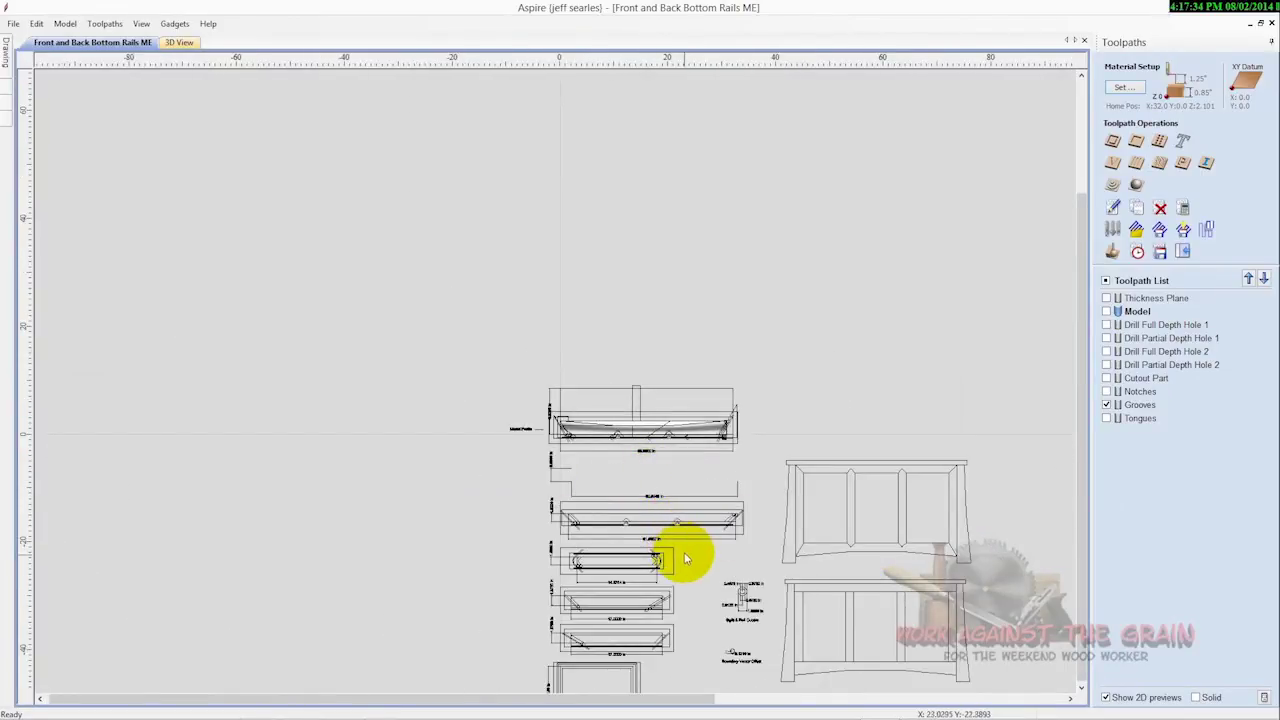
{"action": "scroll", "coordinate": [684, 557], "scroll_direction": "down", "scroll_amount": 1}
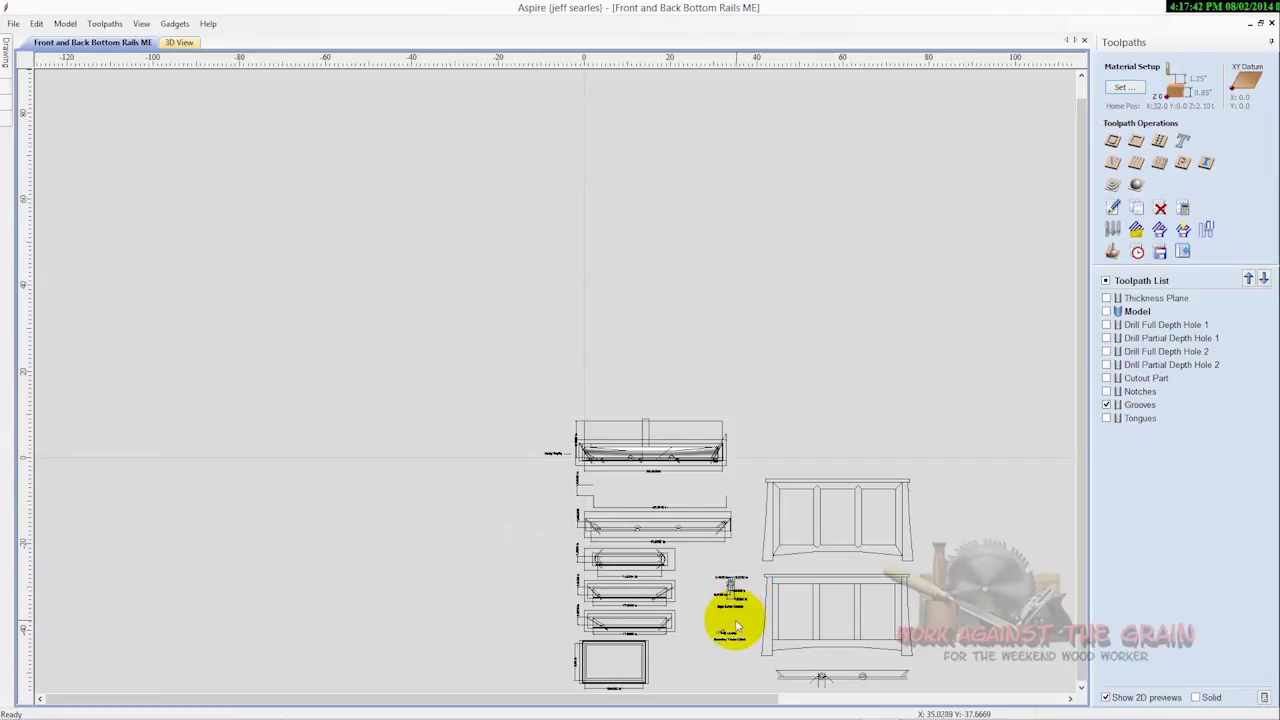
{"action": "scroll", "coordinate": [723, 523], "scroll_direction": "up", "scroll_amount": 5}
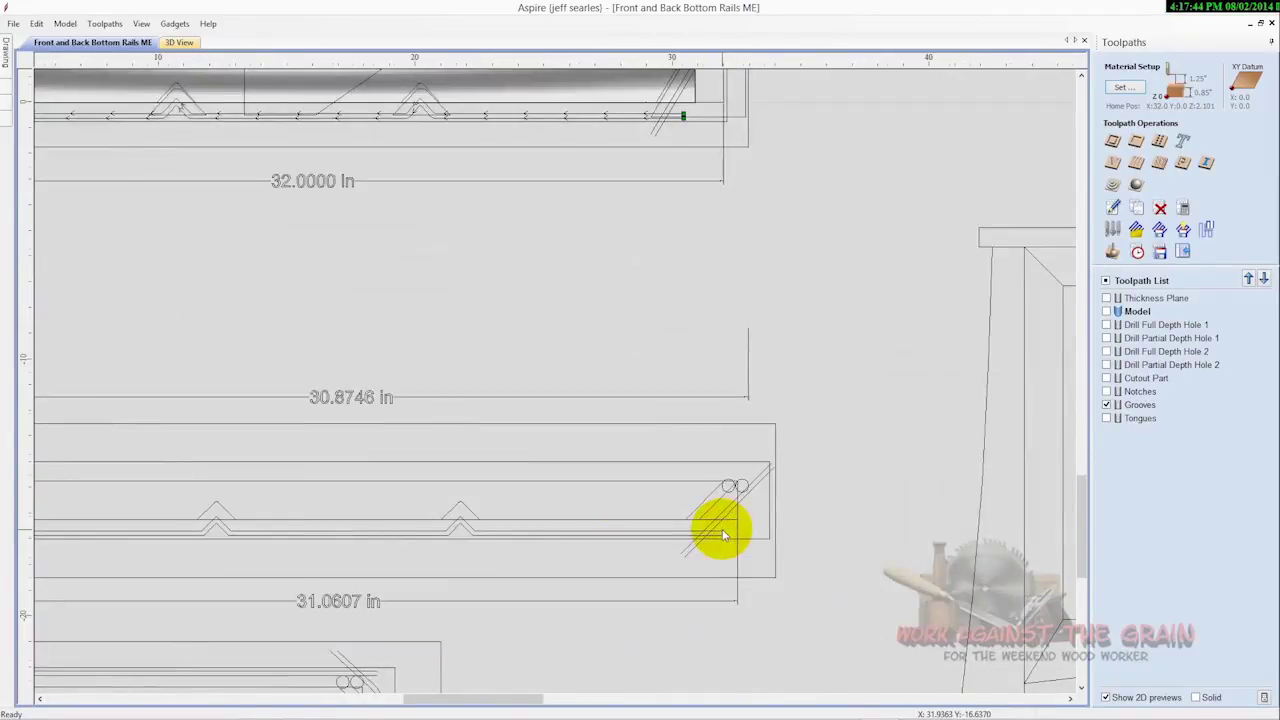
{"action": "scroll", "coordinate": [723, 535], "scroll_direction": "down", "scroll_amount": 5}
{"action": "scroll", "coordinate": [726, 528], "scroll_direction": "up", "scroll_amount": 5}
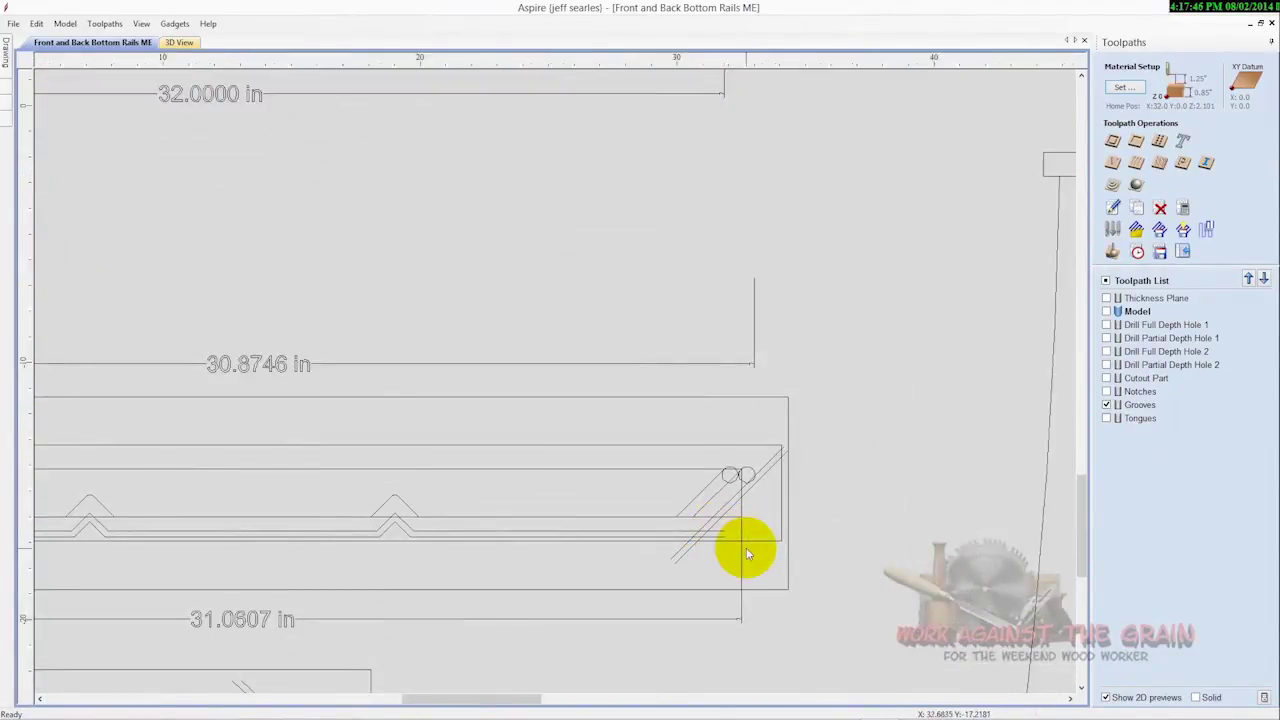
{"action": "scroll", "coordinate": [746, 547], "scroll_direction": "down", "scroll_amount": 1}
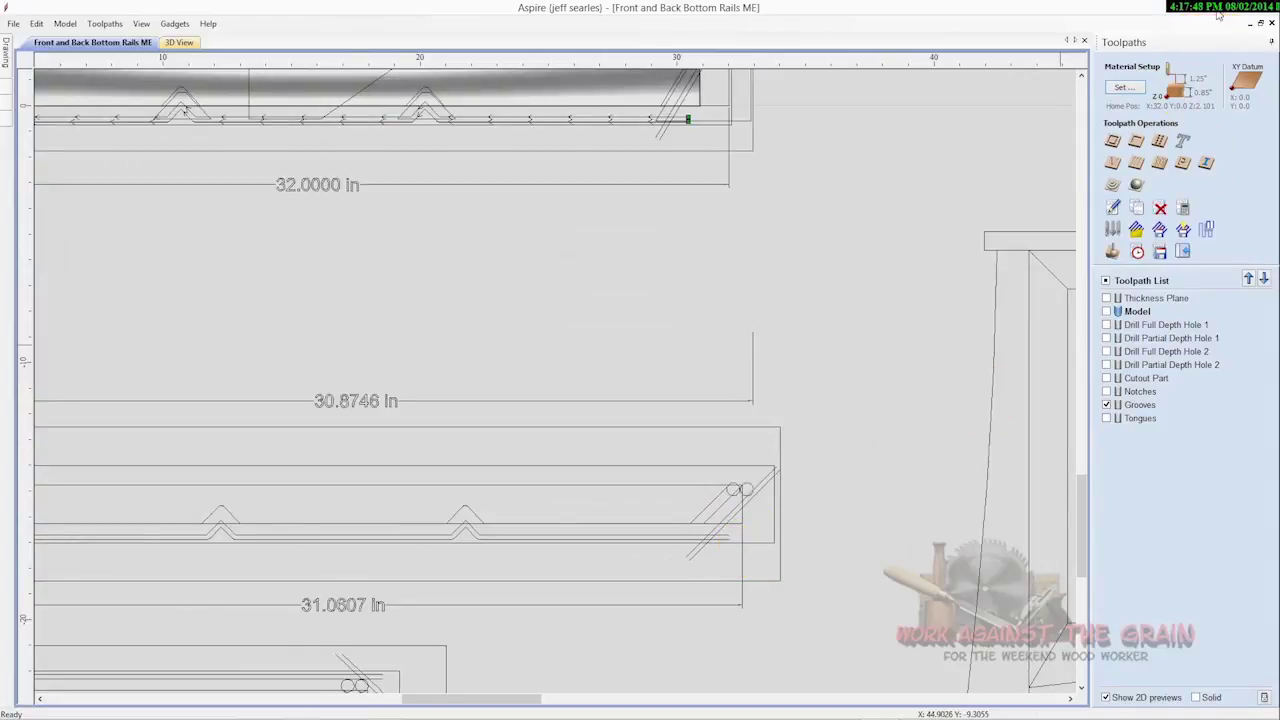